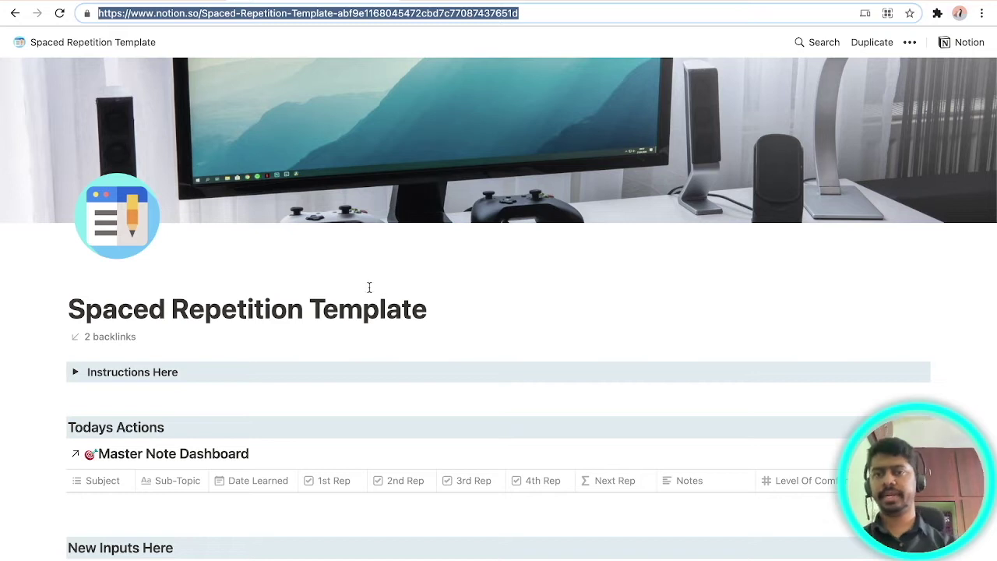
- Look over the shared Spaced Repetition Template page and select its full web address for copying
scroll(408, 355, "down", 8)
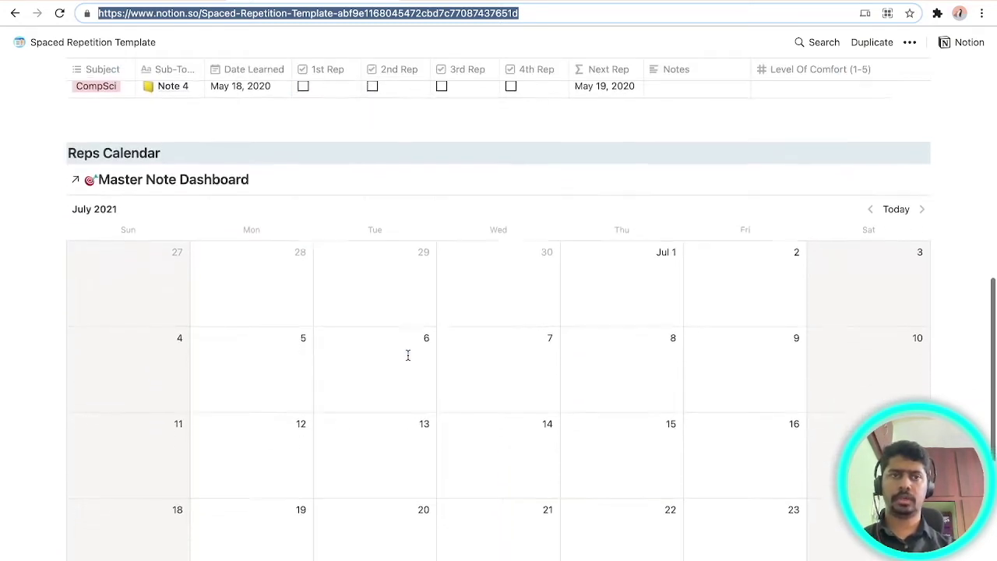
scroll(407, 355, "up", 8)
left_click(529, 13)
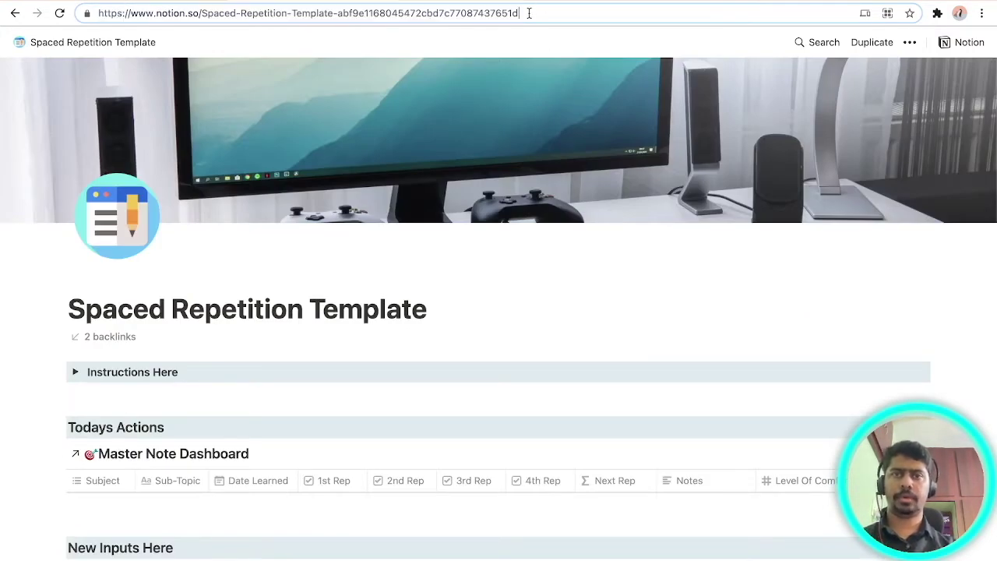
key("ctrl+a")
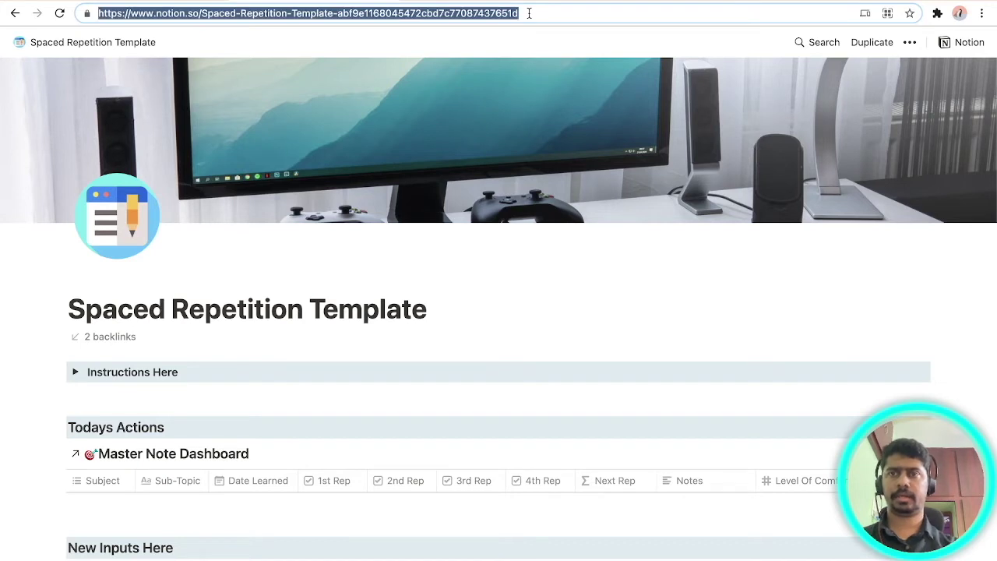
- Switch to the Notion app and insert the copied template address in an untitled page as a link to page
key("super+space")
type("notion")
key("Return")
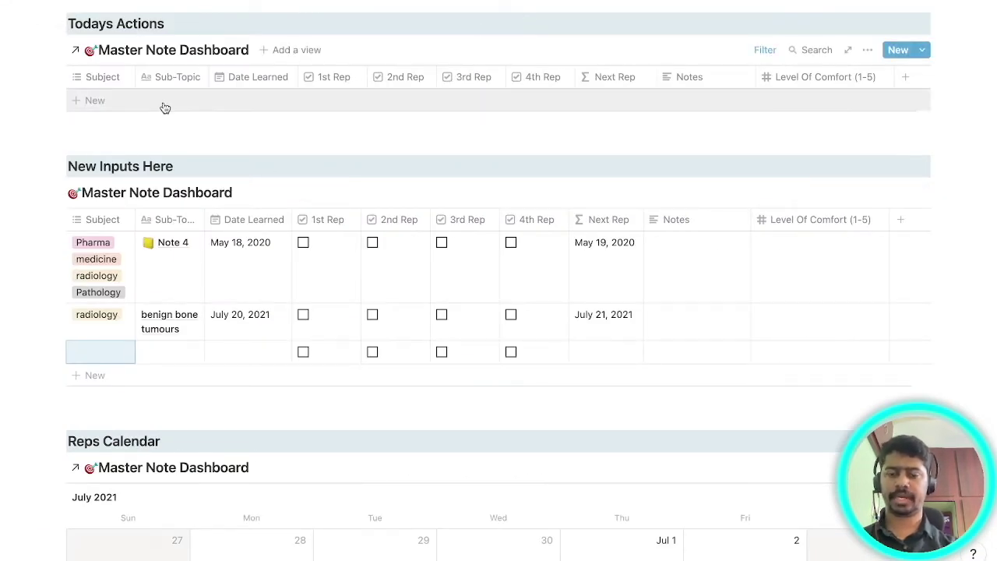
left_click(95, 100)
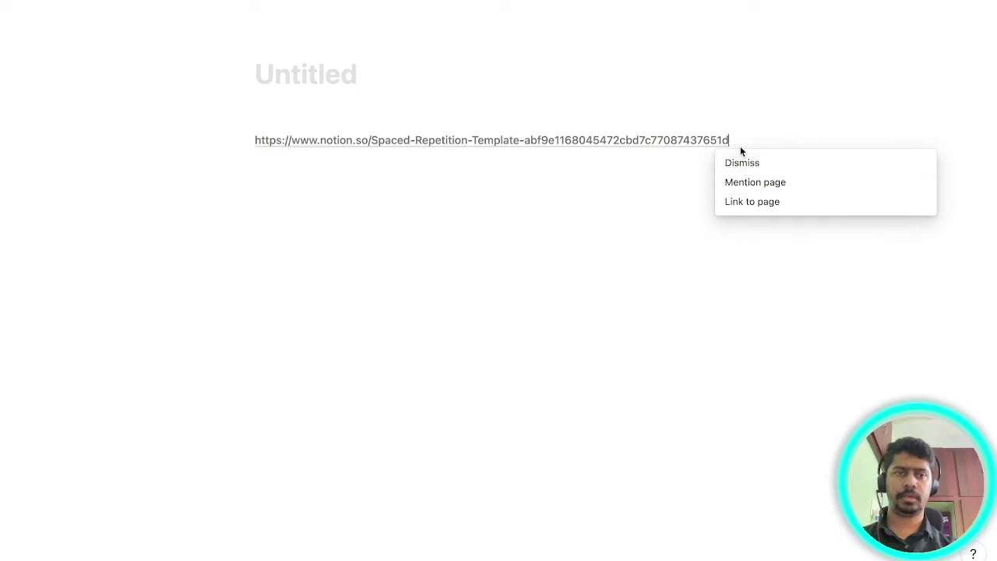
left_click(749, 204)
- Duplicate the Spaced Repetition Template link block and move the copy lower on the page
left_click(248, 143)
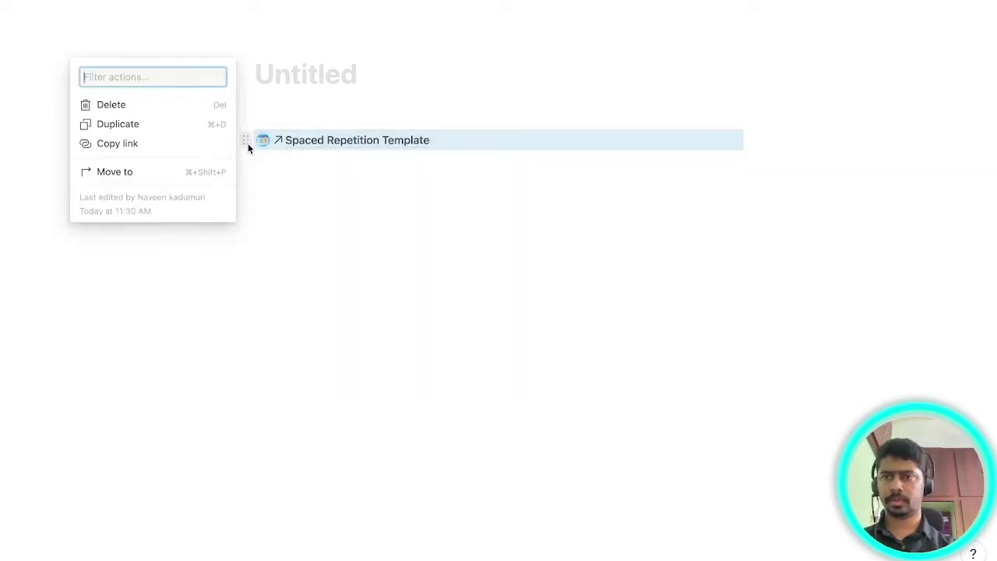
left_click(158, 125)
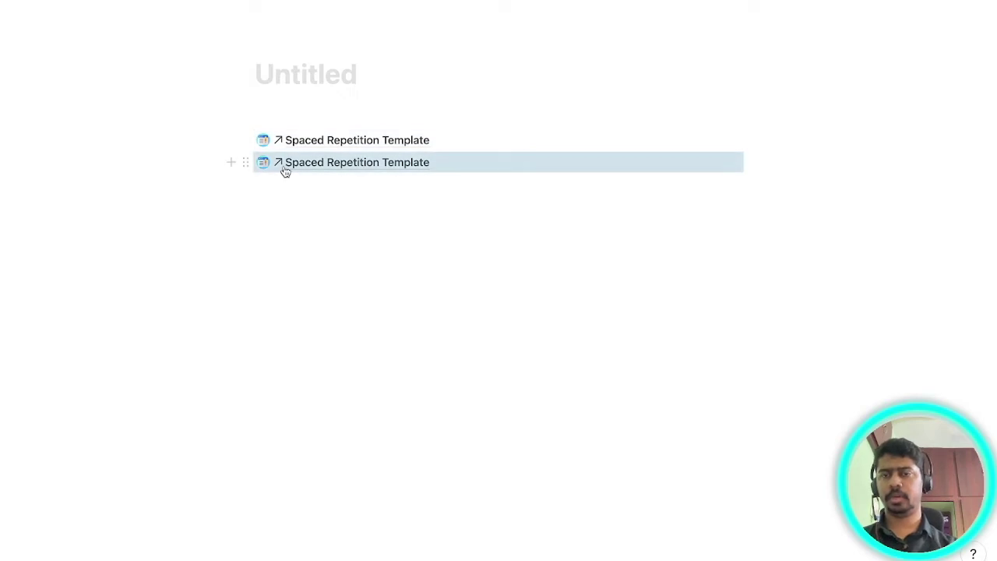
left_click_drag(285, 171, 366, 205)
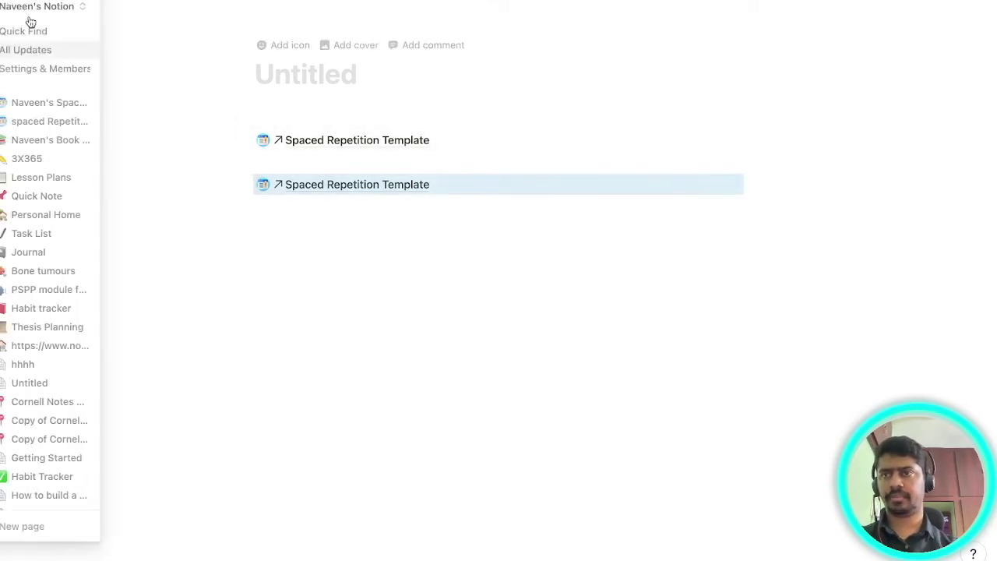
- Open the duplicated spaced Repetition Template page and examine its Todays Actions, New Inputs Here and Reps Calendar sections
left_click(52, 121)
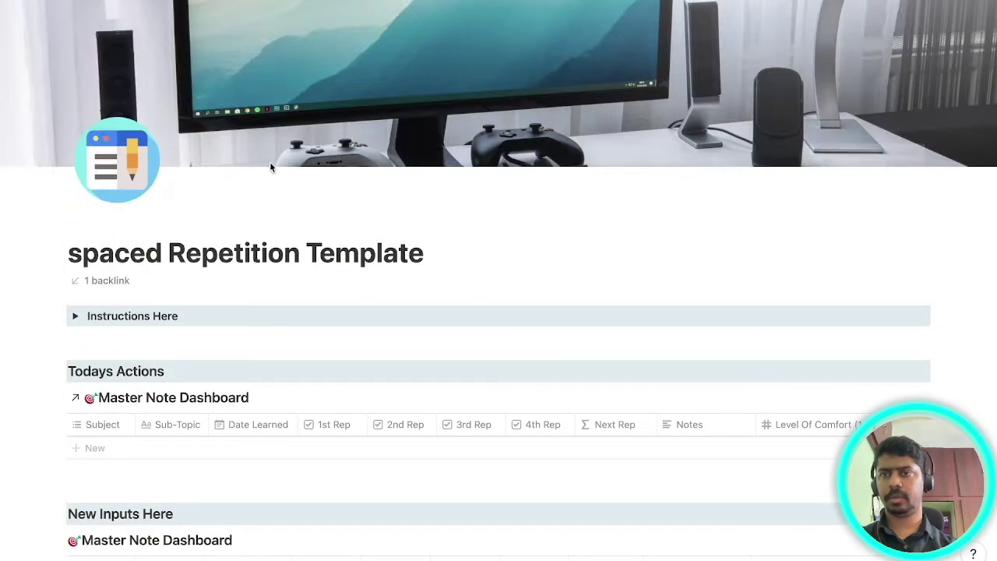
scroll(323, 256, "down", 2)
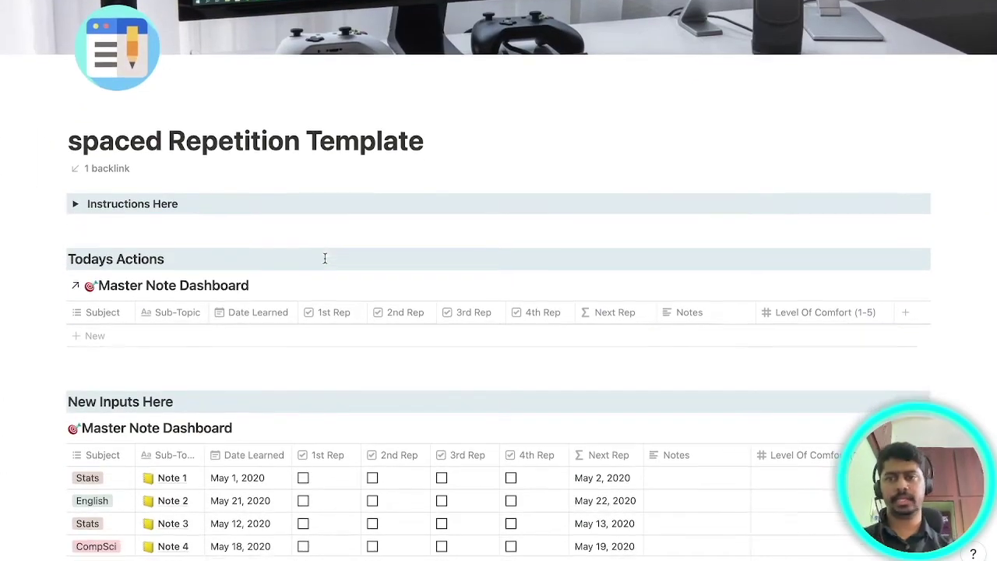
scroll(325, 257, "down", 2)
scroll(325, 258, "up", 1)
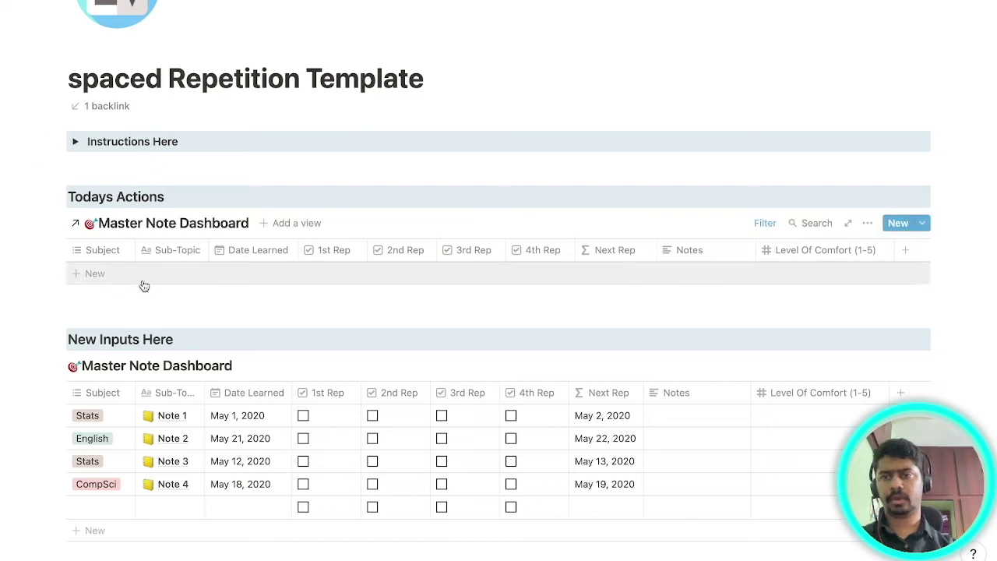
scroll(144, 287, "down", 2)
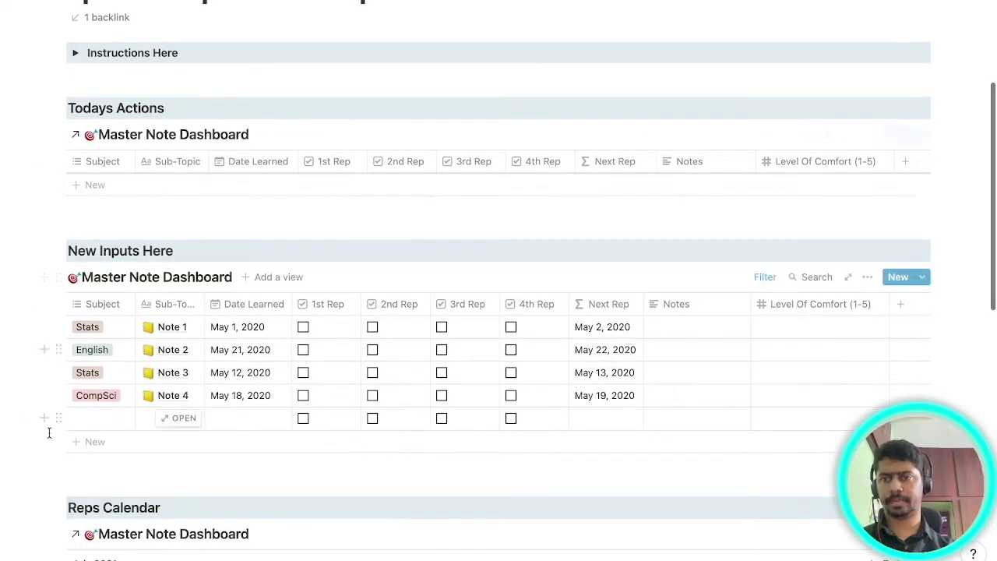
scroll(249, 347, "down", 6)
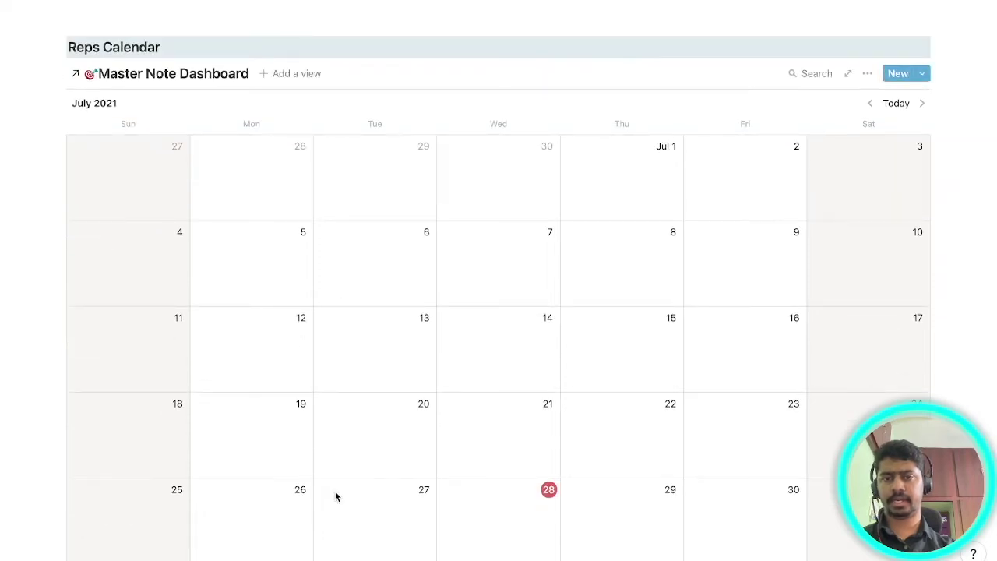
scroll(336, 496, "down", 1)
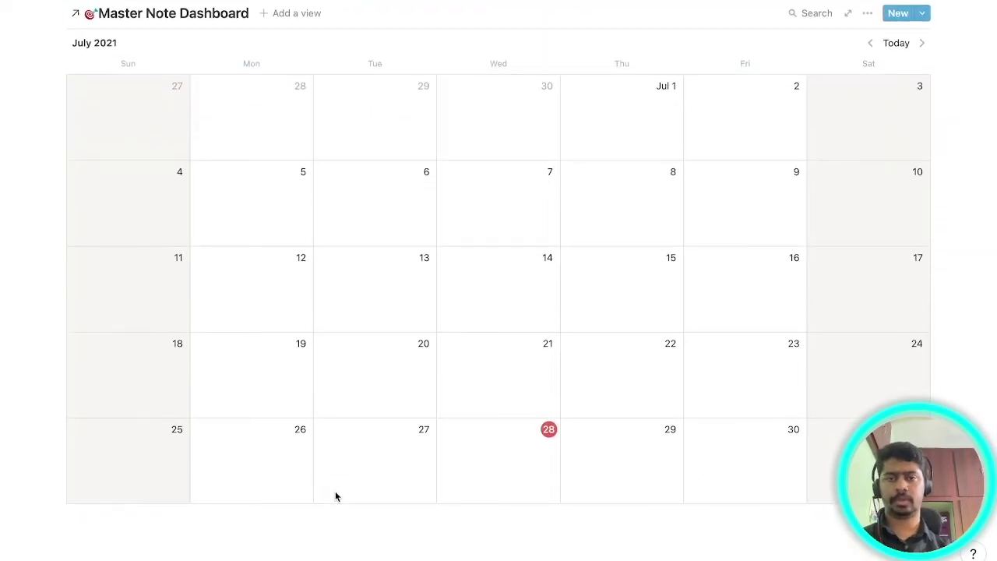
scroll(372, 312, "up", 10)
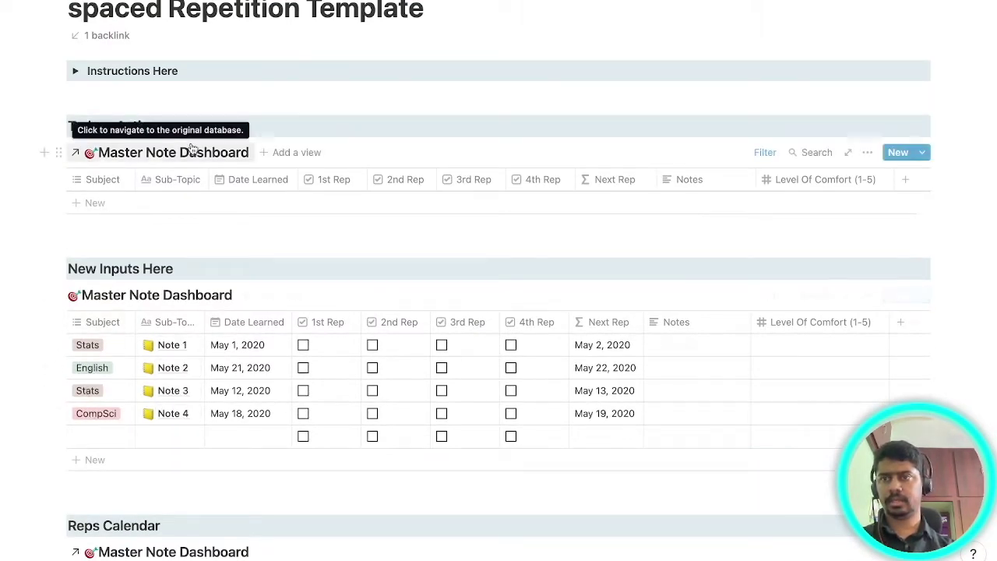
scroll(78, 152, "up", 3)
- Open the personalised copy of the Spaced Repetition Template with the sidebar hidden, at its New Inputs Here table
key("ctrl+backslash")
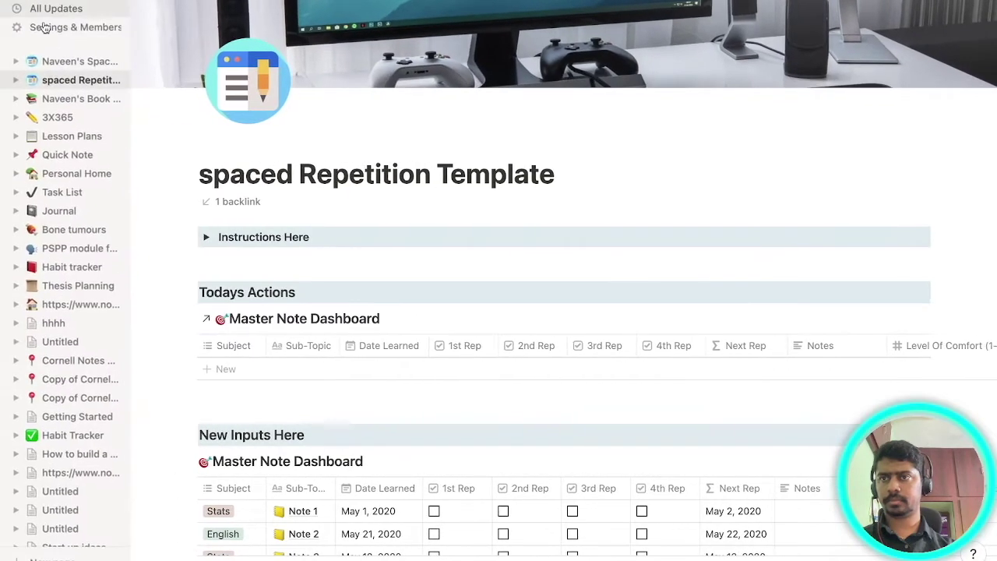
left_click(67, 61)
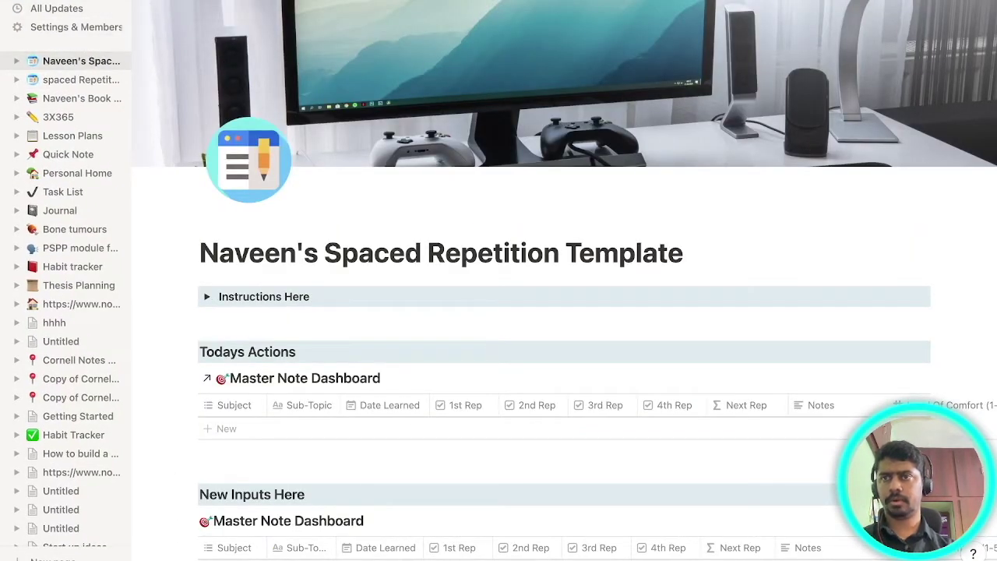
key("ctrl+backslash")
scroll(369, 203, "down", 3)
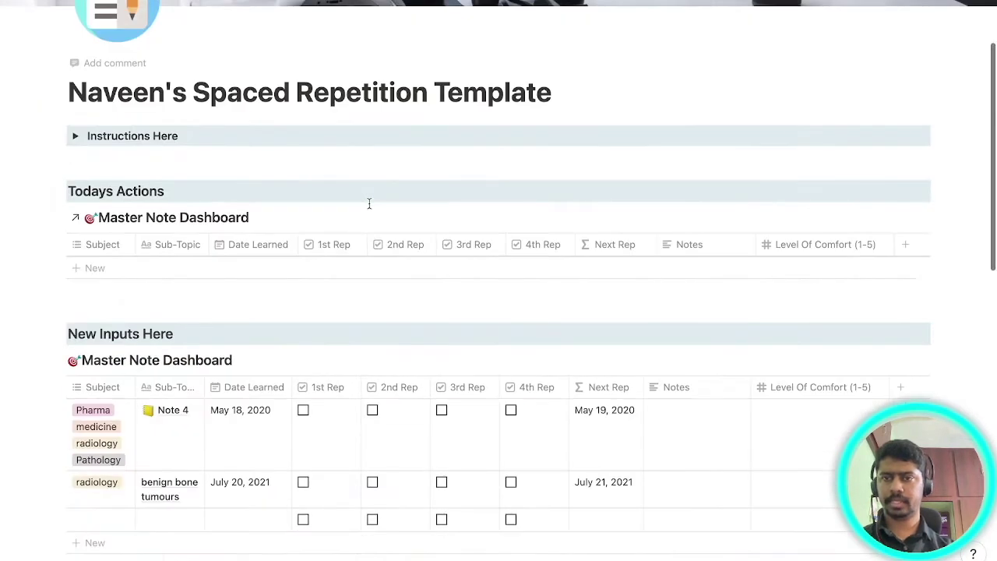
scroll(369, 203, "down", 3)
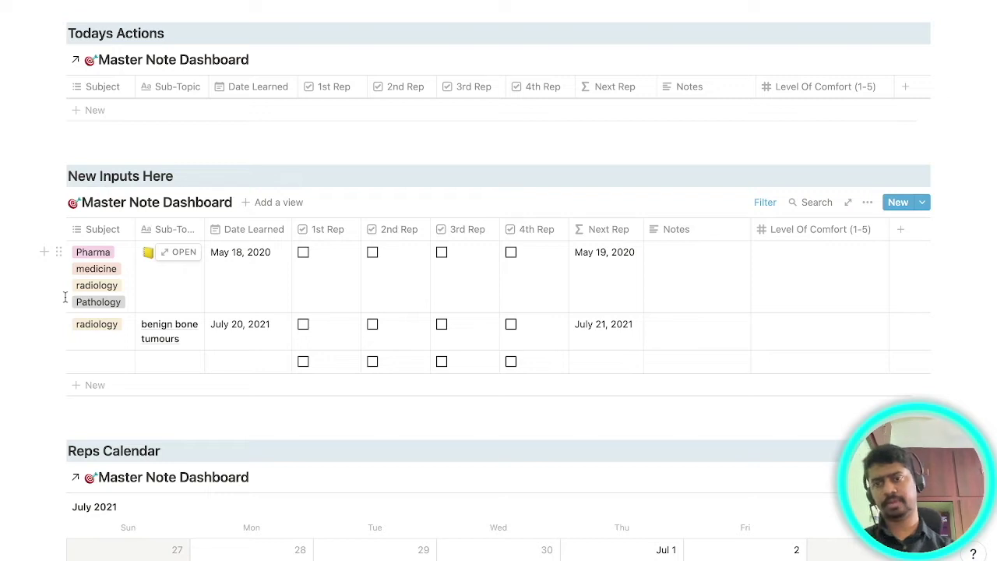
scroll(231, 330, "up", 5)
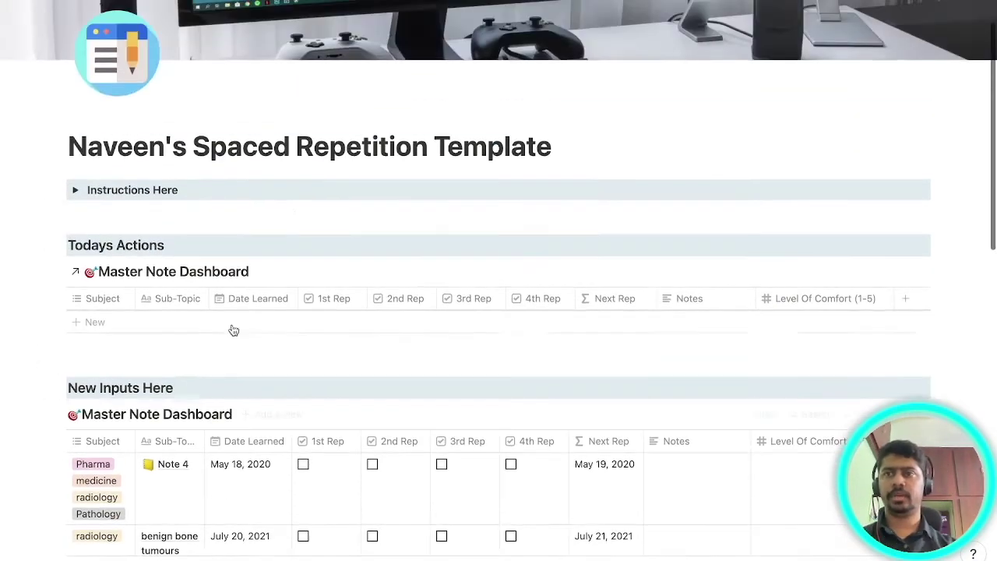
scroll(226, 327, "down", 6)
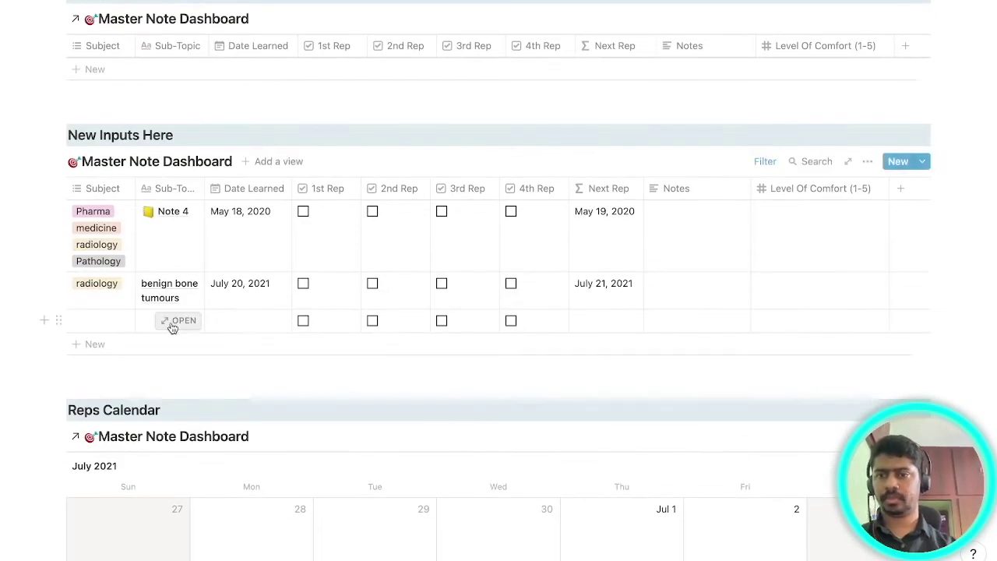
- Enter "Bio availability" as the sub-topic of the empty row in the New Inputs Here table
left_click(143, 320)
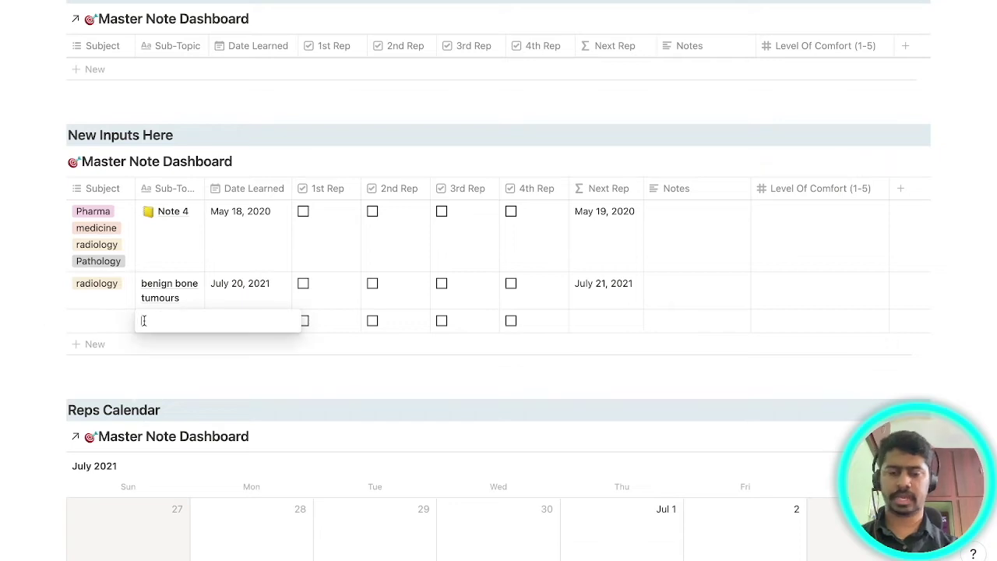
type("Bio av")
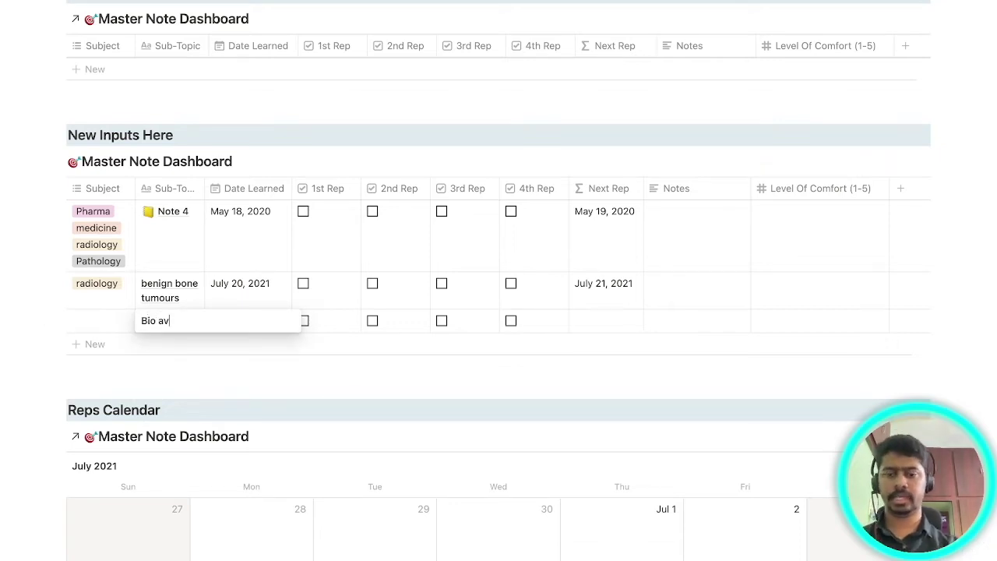
type("ailabili")
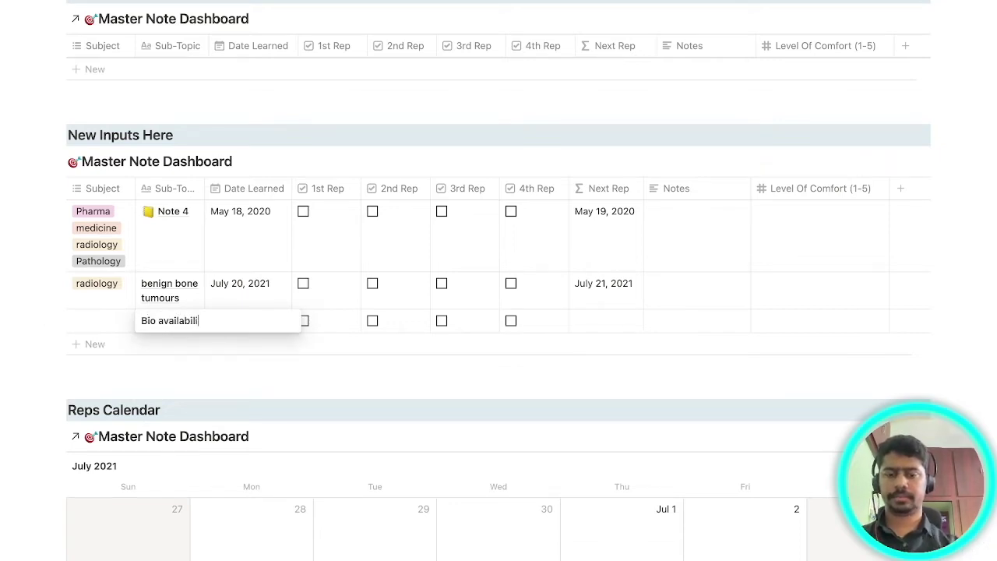
type("ty")
key("Return")
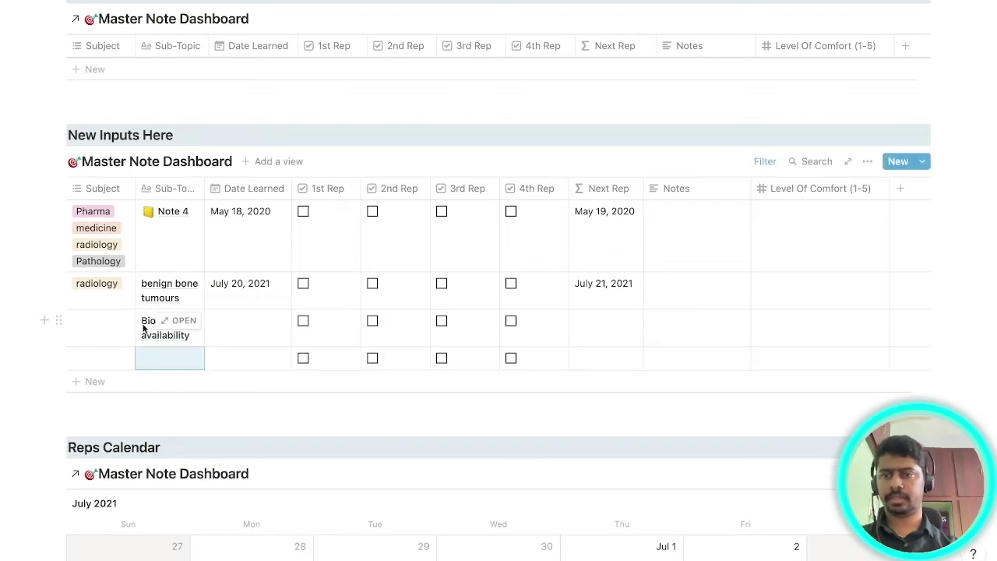
- Set the subject of the Bio availability row to Pharma
left_click(69, 331)
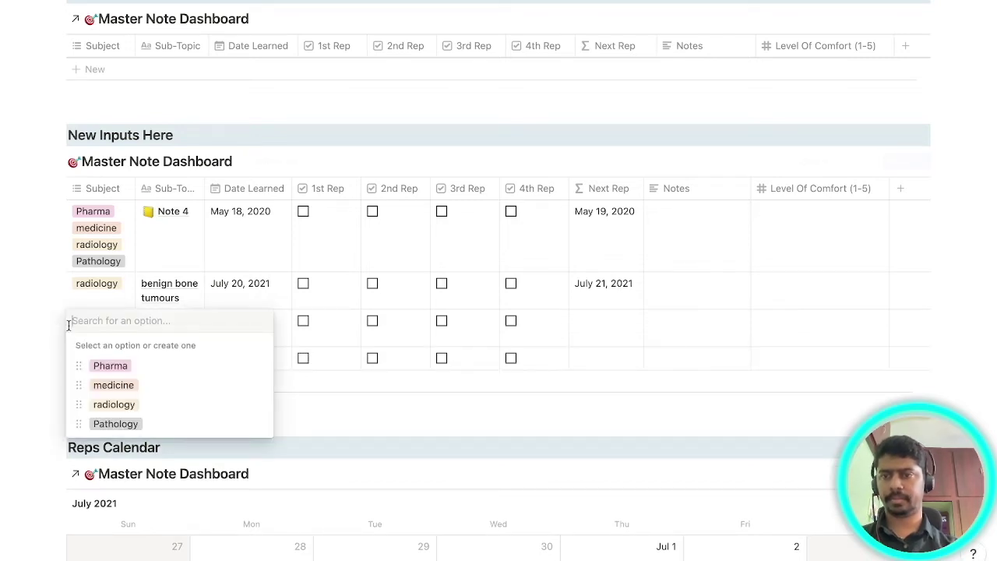
left_click(110, 366)
left_click(420, 389)
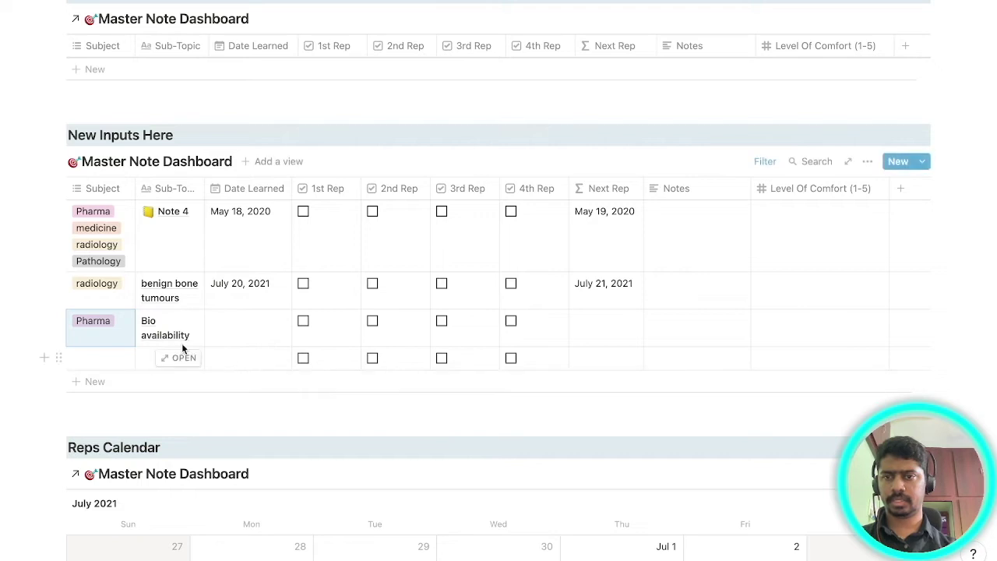
- Open the Bio availability entry as a full page and show its template choices
left_click(179, 321)
key("Escape")
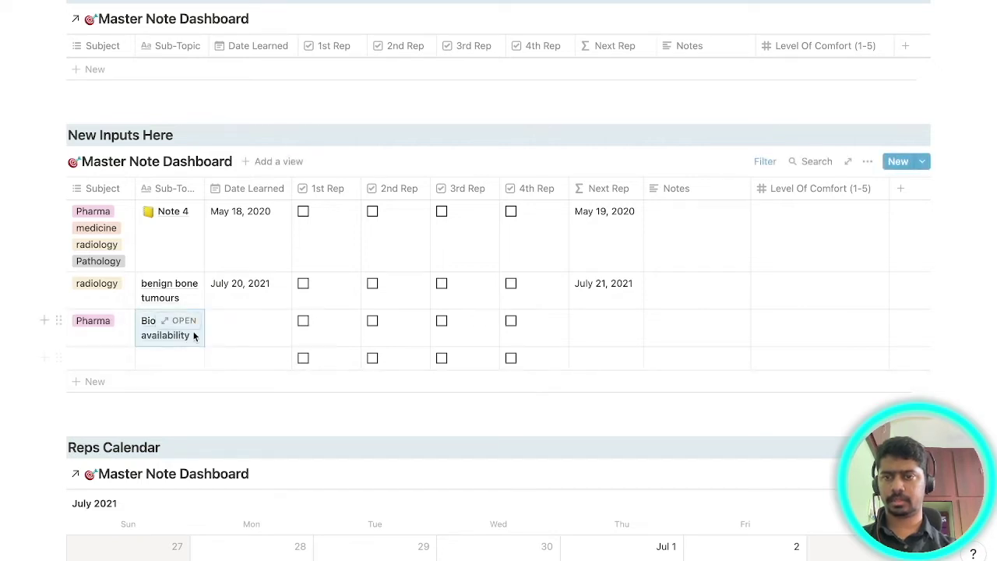
left_click(184, 321)
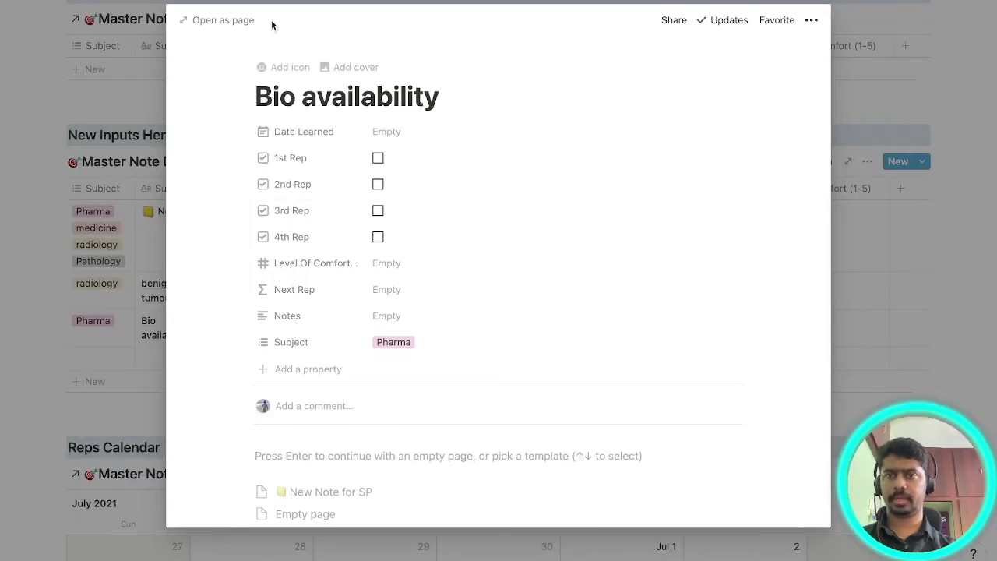
left_click(231, 20)
scroll(254, 449, "down", 2)
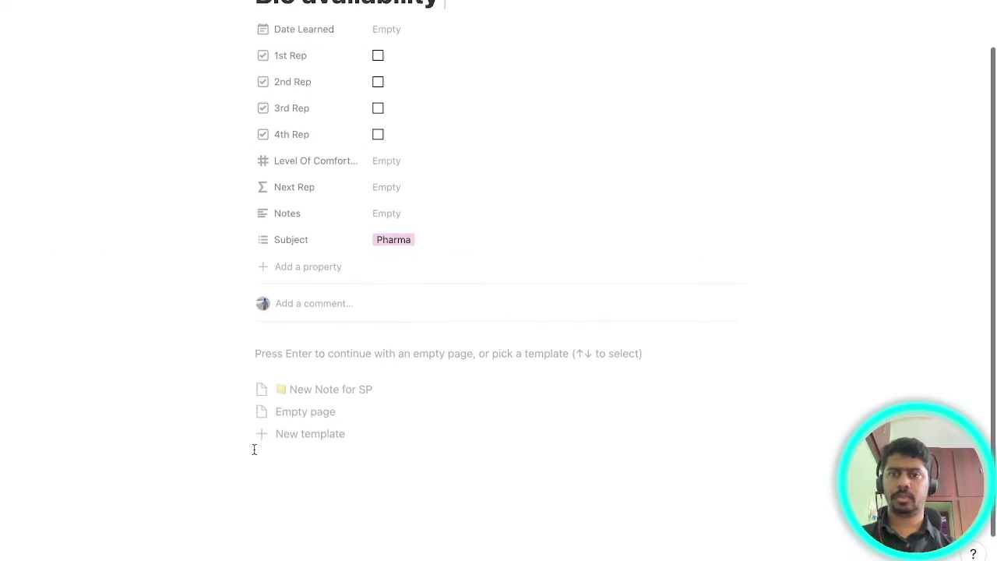
- Switch to the PDF reader and examine the Bioavailability section of Lippincot Pharmacology 5th edition
key("super+Tab")
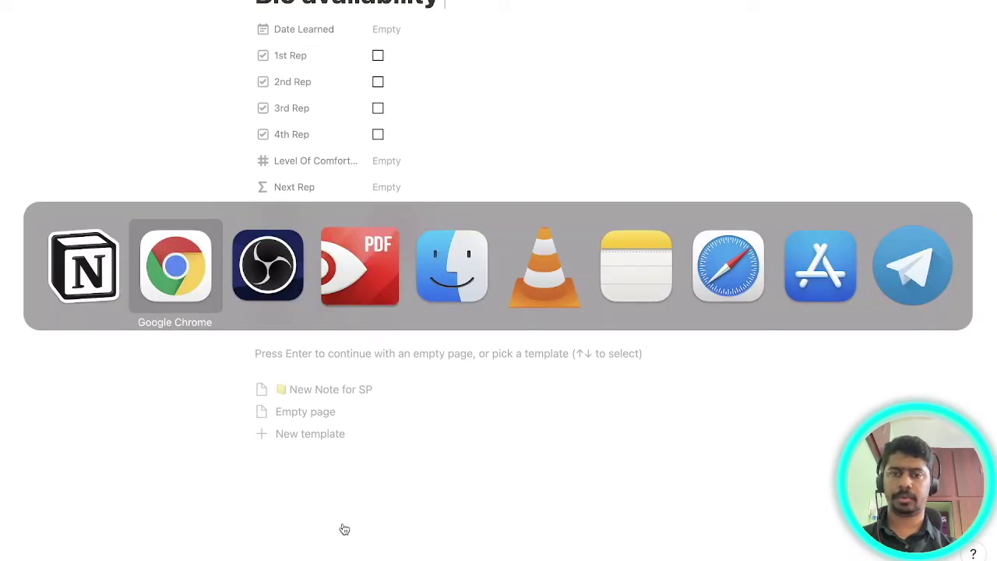
key("super+Tab")
key("super+Tab")
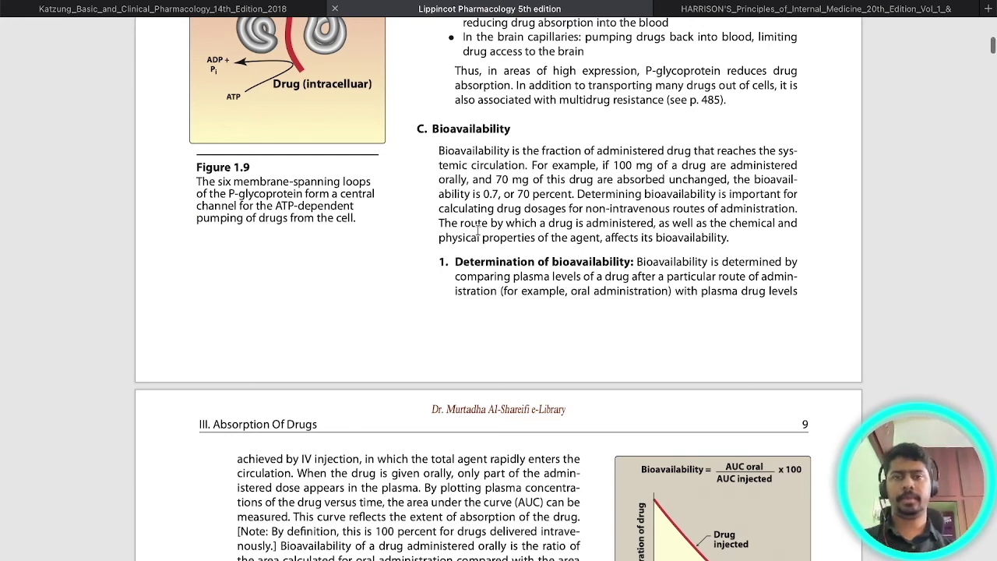
scroll(478, 227, "down", 2)
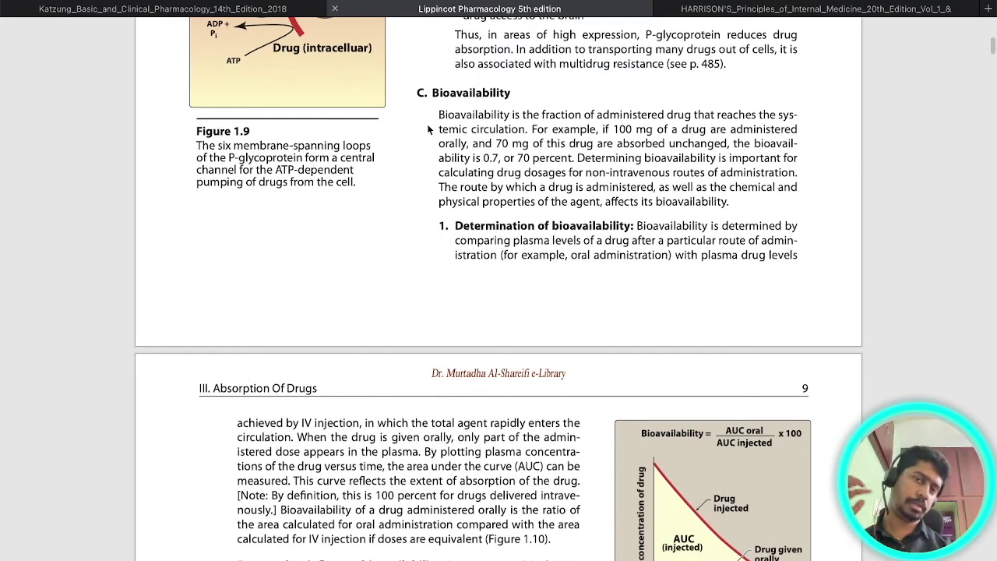
scroll(427, 129, "down", 5)
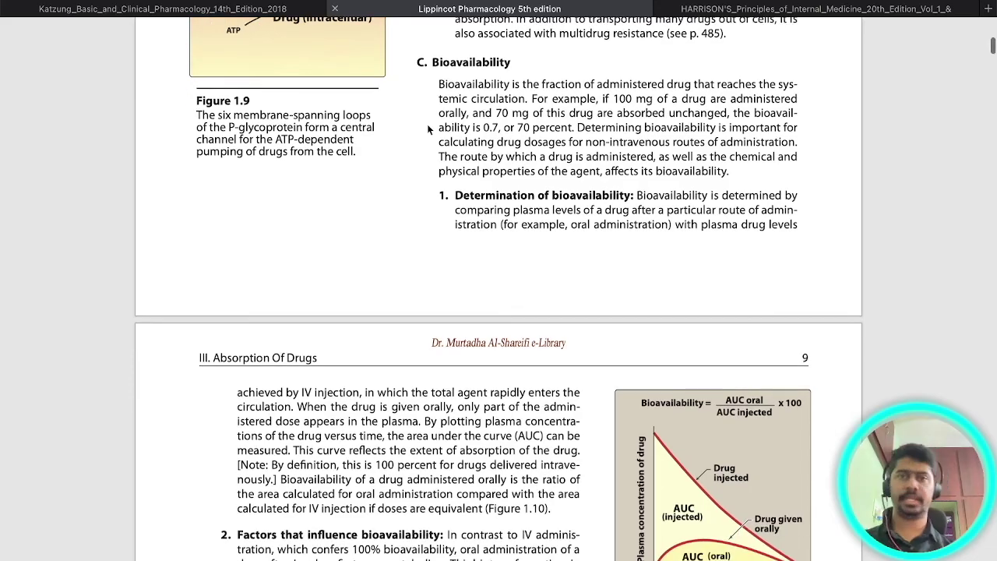
scroll(432, 126, "up", 5)
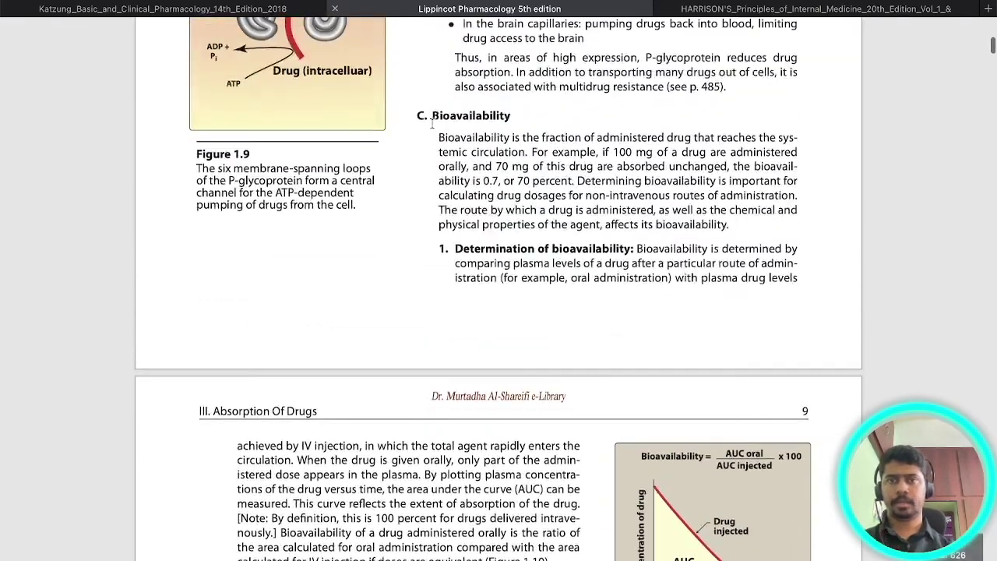
- Read through the Bioavailability section down to the drug formulation factors, returning to its opening definition
left_click_drag(436, 137, 539, 138)
scroll(415, 258, "down", 20)
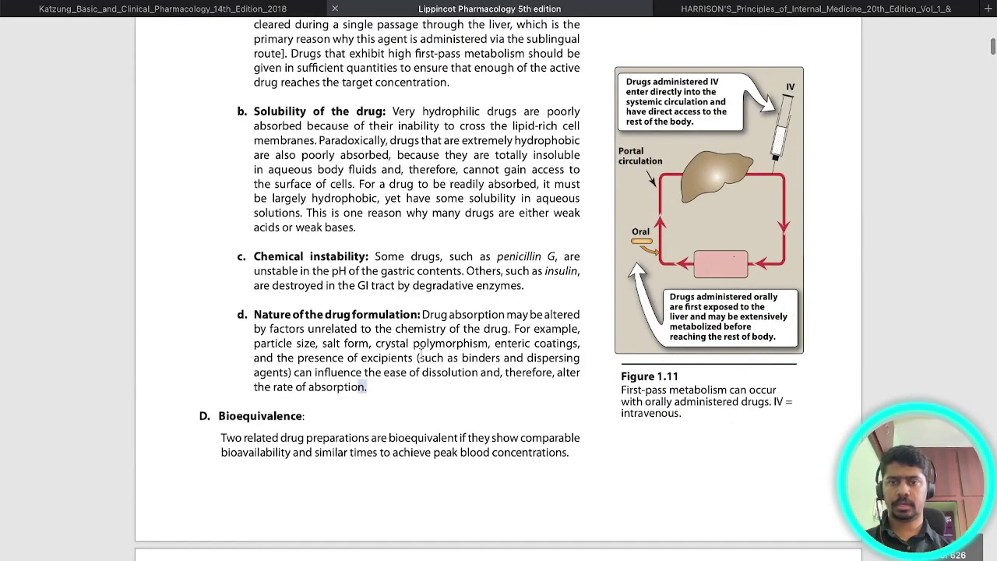
scroll(437, 344, "up", 10)
scroll(436, 344, "up", 20)
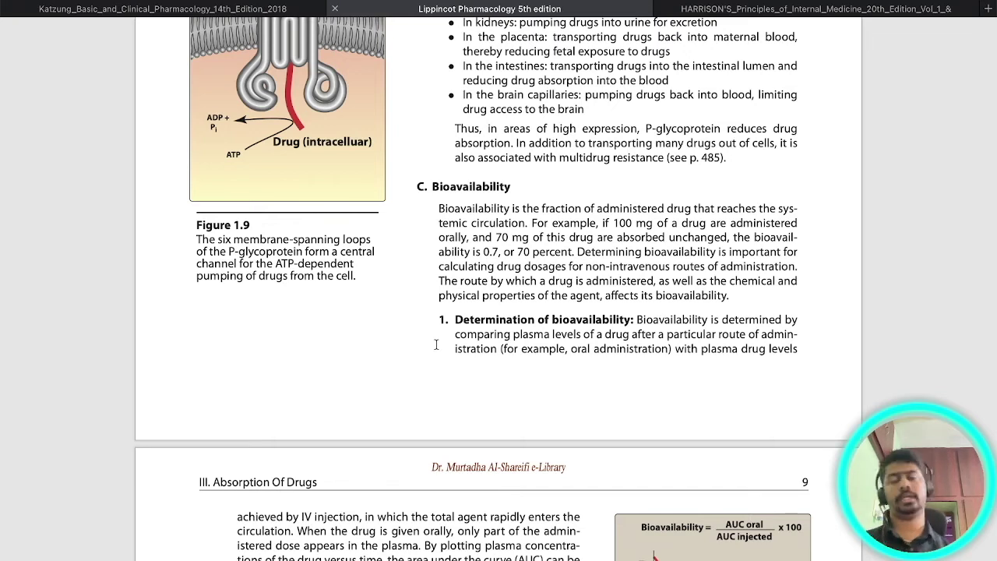
scroll(436, 344, "down", 3)
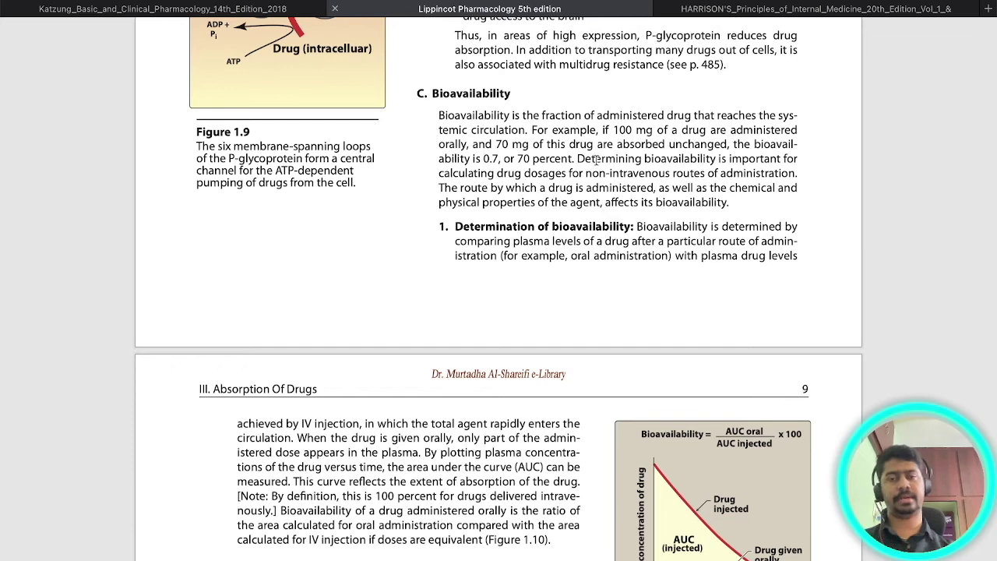
- Switch to Notion, continue the Bio availability entry as an empty page and enter the question "What is bio availability ?"
key("super+Tab")
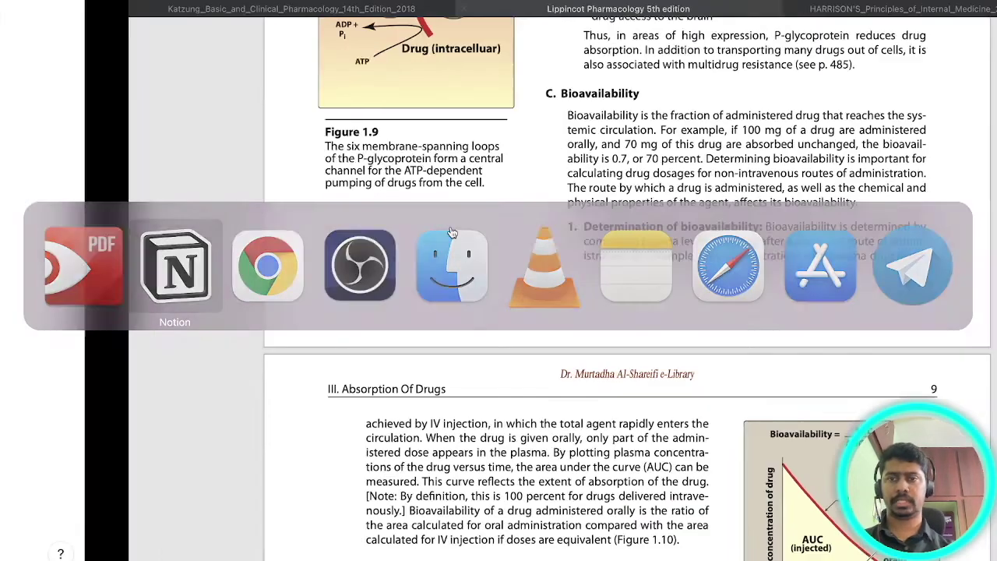
key("super+Tab")
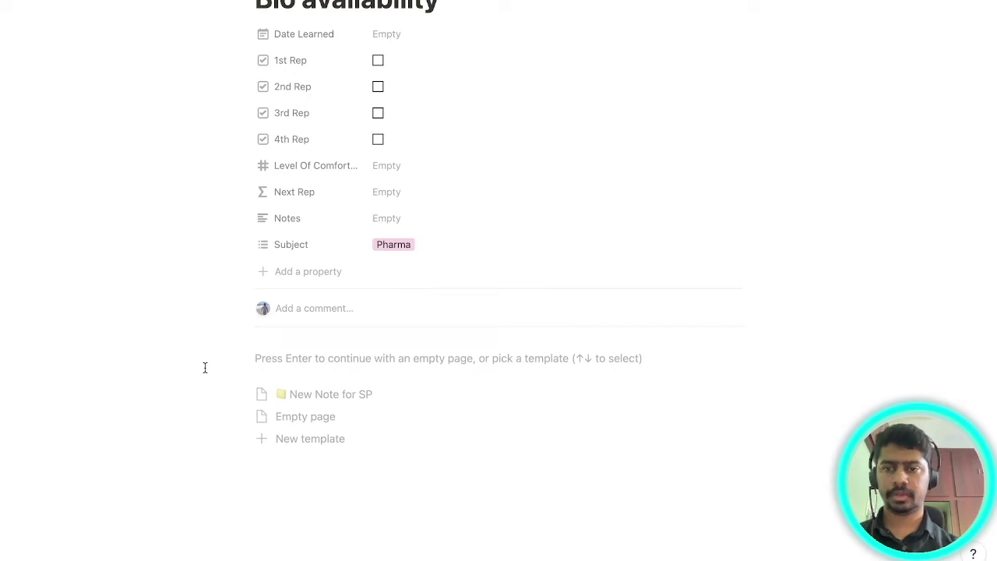
key("Return")
type("What is bio a")
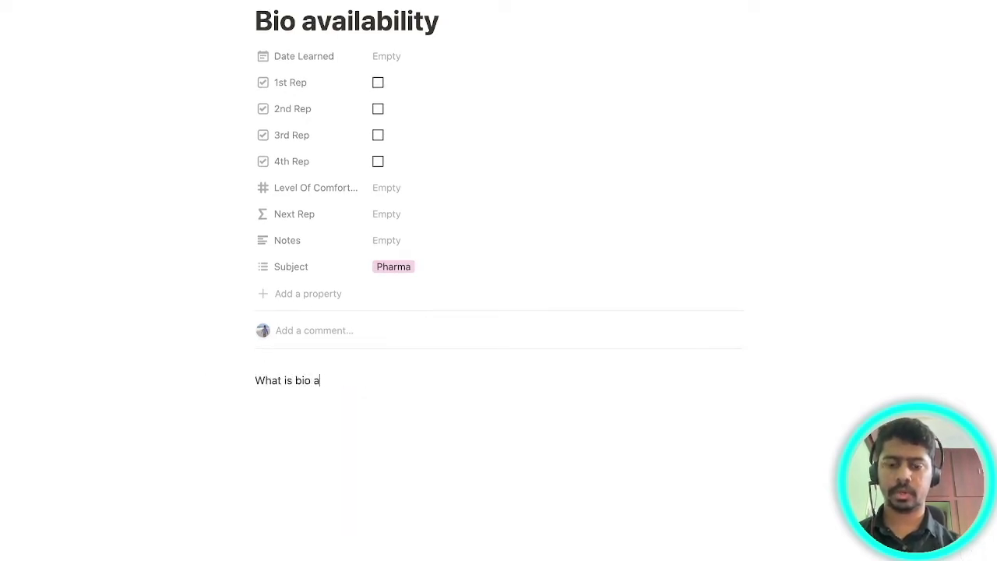
type("vailabil")
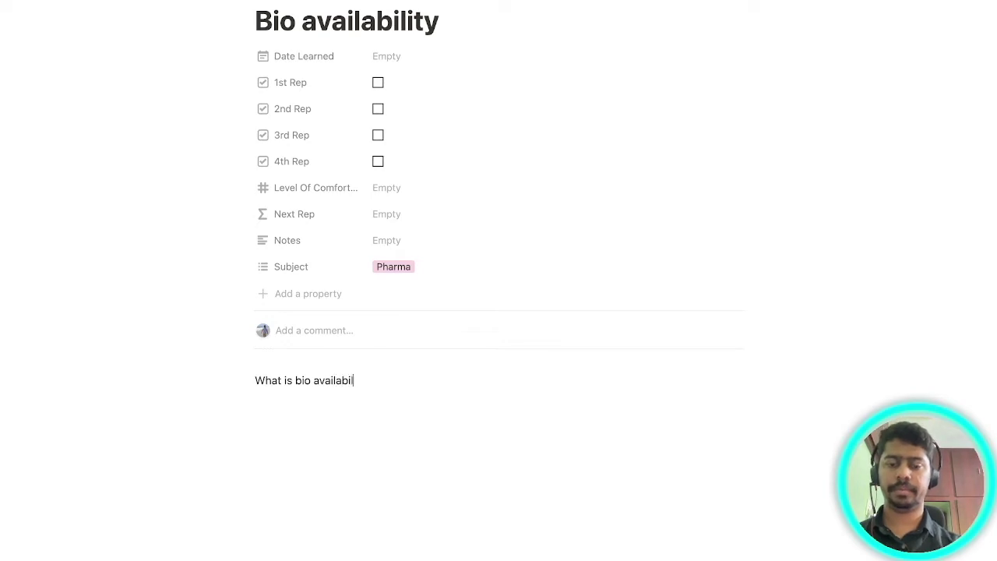
type("ity ?")
key("Return")
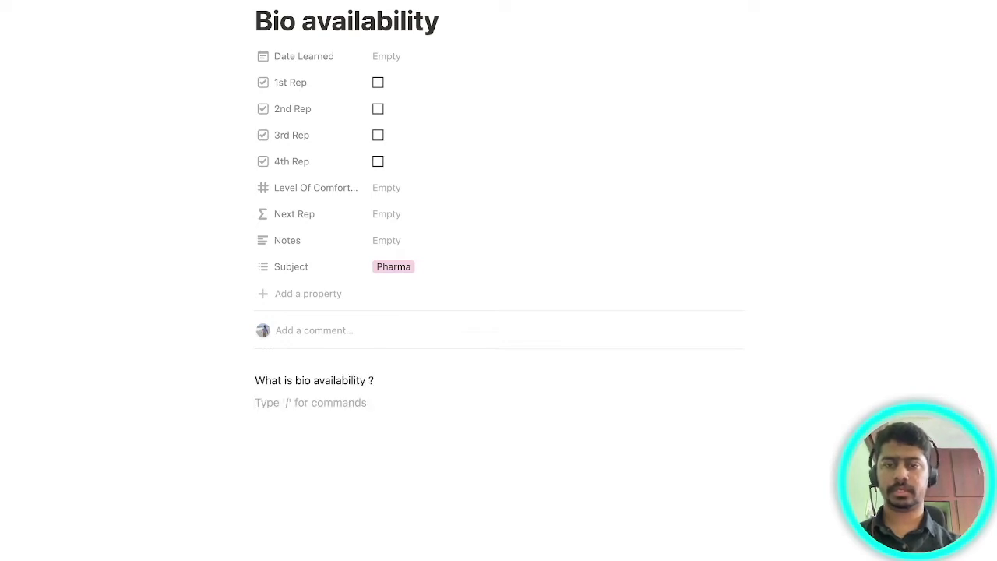
- Turn the question line into a toggle list and expand it for its answer
left_click(247, 383)
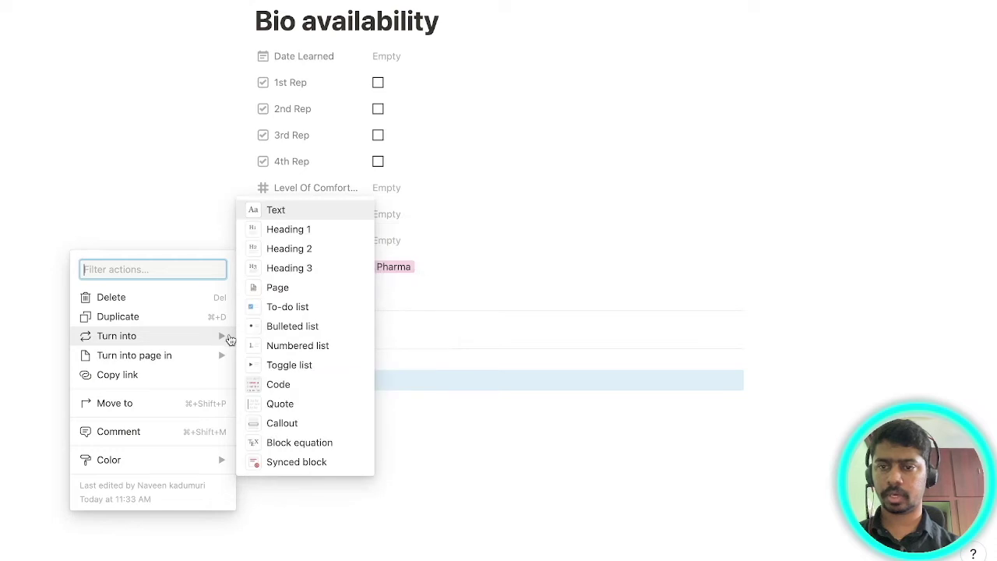
mouse_move(218, 336)
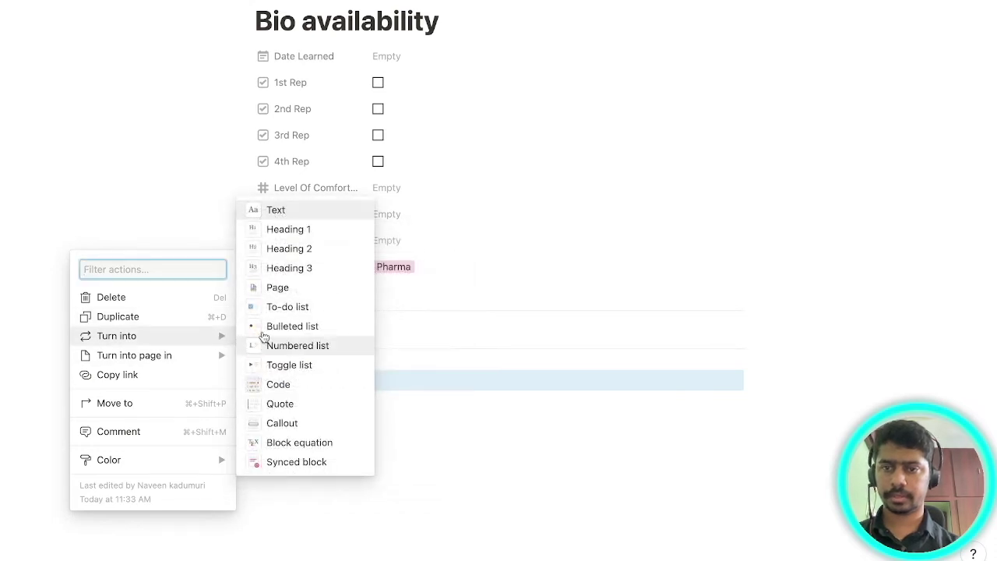
left_click(284, 365)
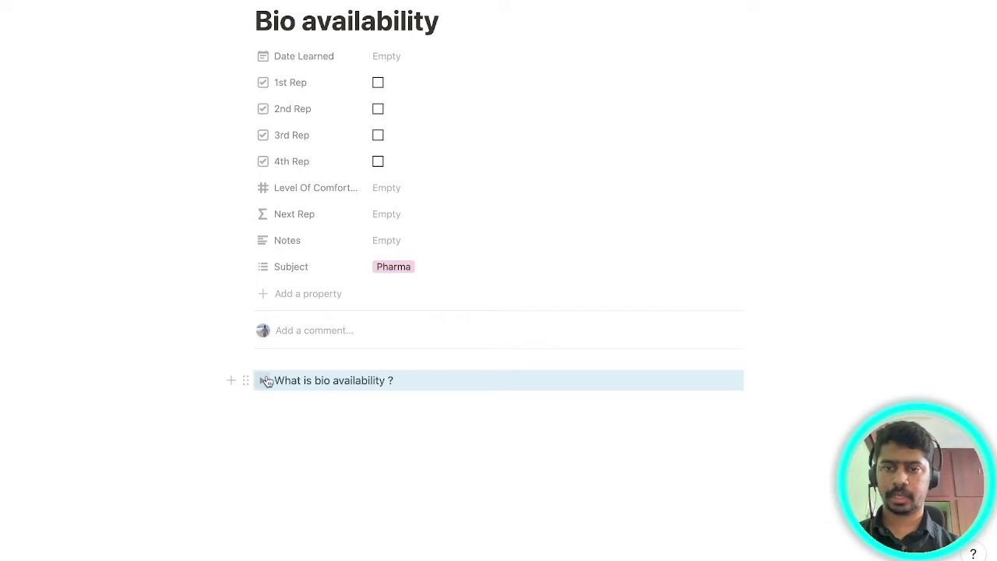
left_click(266, 381)
left_click(300, 404)
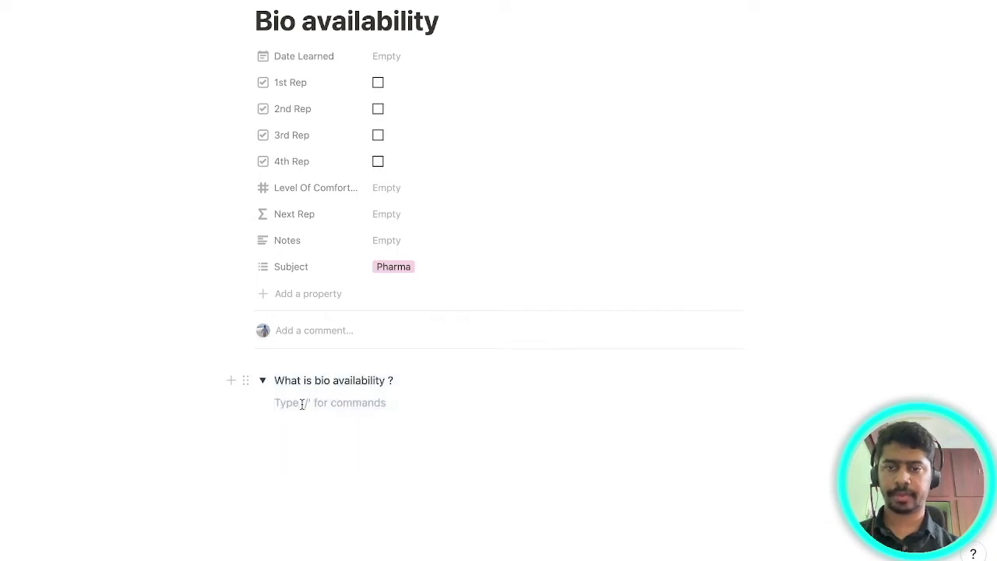
- Copy the textbook's opening bioavailability paragraph from the PDF reader into the body of the Notion toggle
key("super+Tab")
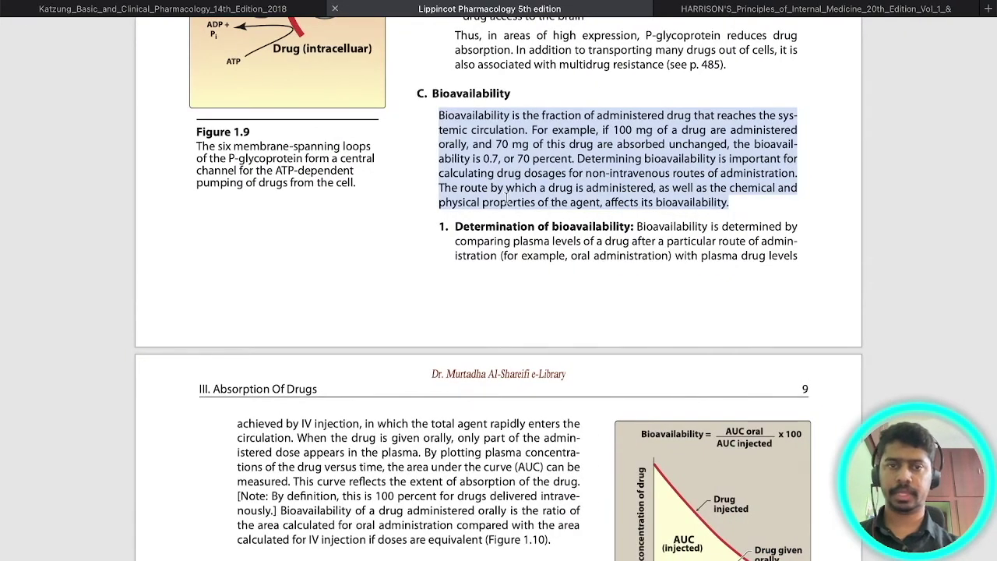
key("super+Tab")
type("Bioavailability is the fraction of administered drug that reaches the systemic circulation. For example, if 100 mg of a drug are administered orally, and 70 mg of this drug are absorbed unchanged, the bioavailability is 0.7, or 70 percent. Determining bioavailability is important for calculating drug dosages for non-intravenous routes of administration. The route by which a drug is administered, as well as the chemical and physical properties of the agent, affects its bioavailability.")
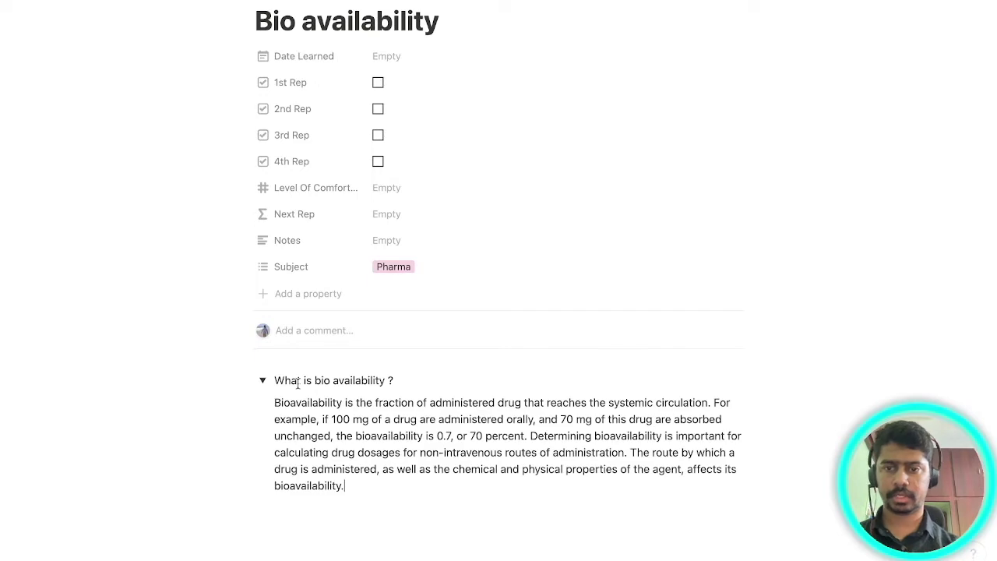
- Test hiding and revealing the answer of the "What is bio availability ?" toggle, leaving it collapsed
left_click(263, 381)
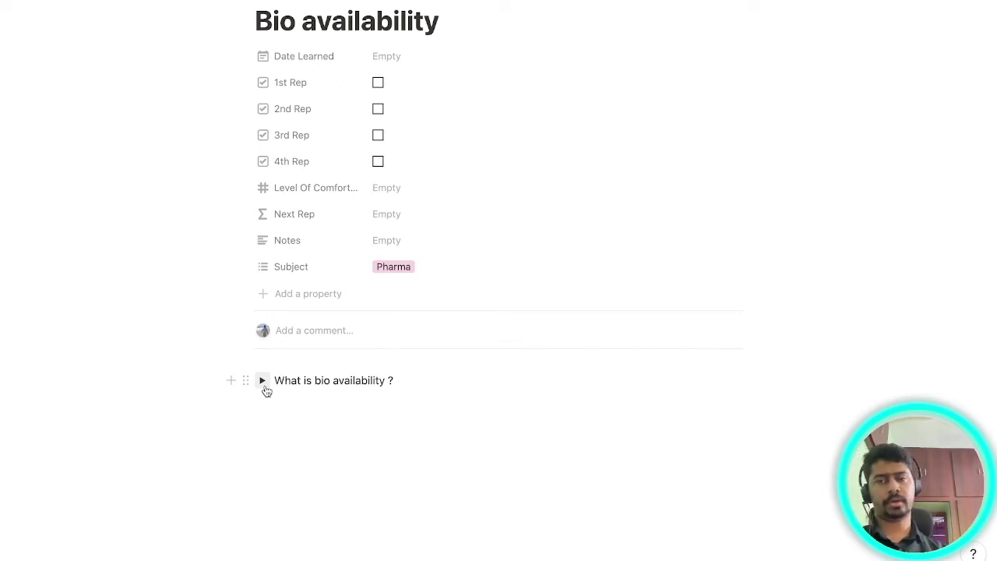
left_click(264, 383)
scroll(265, 483, "down", 1)
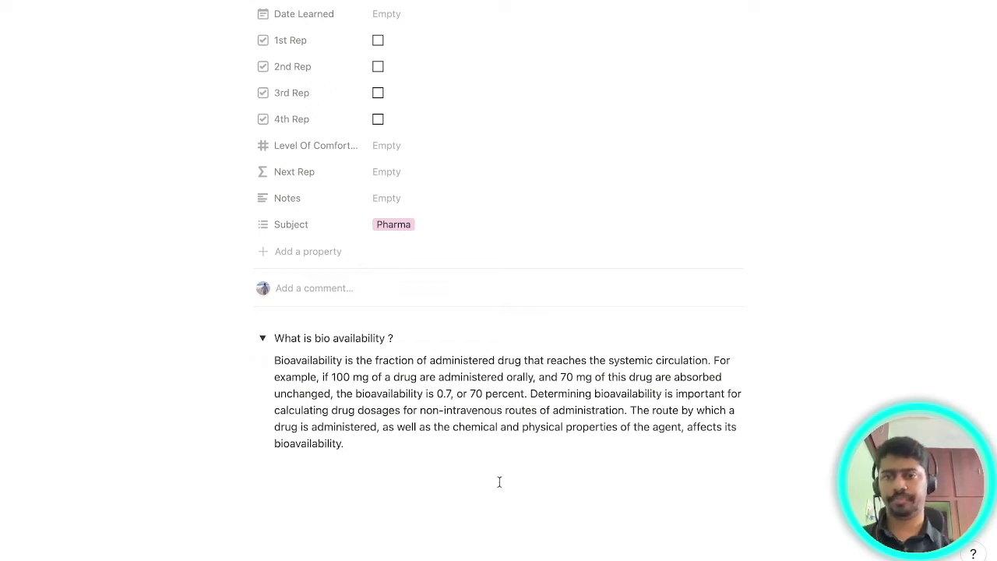
left_click(262, 339)
- Add a second toggle below the first with the question "What are the factors which influence Bio availability ?"
left_click(431, 360)
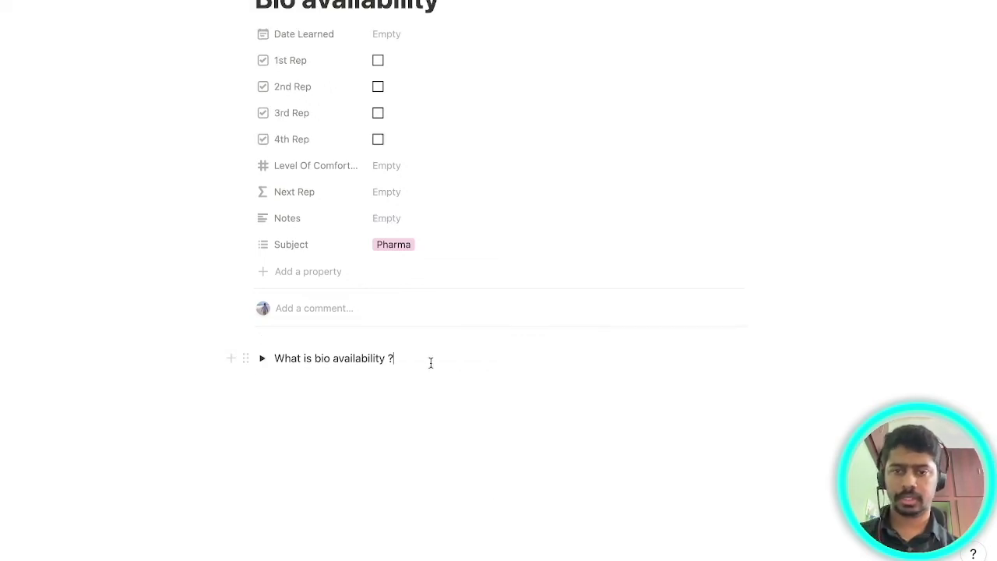
key("Return")
type("What are ")
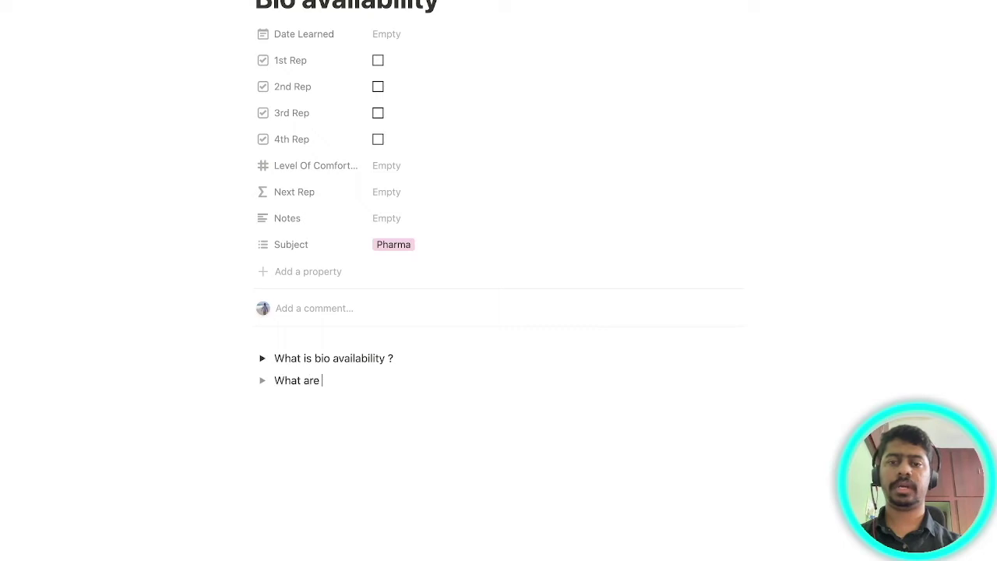
type("the factors whihc al")
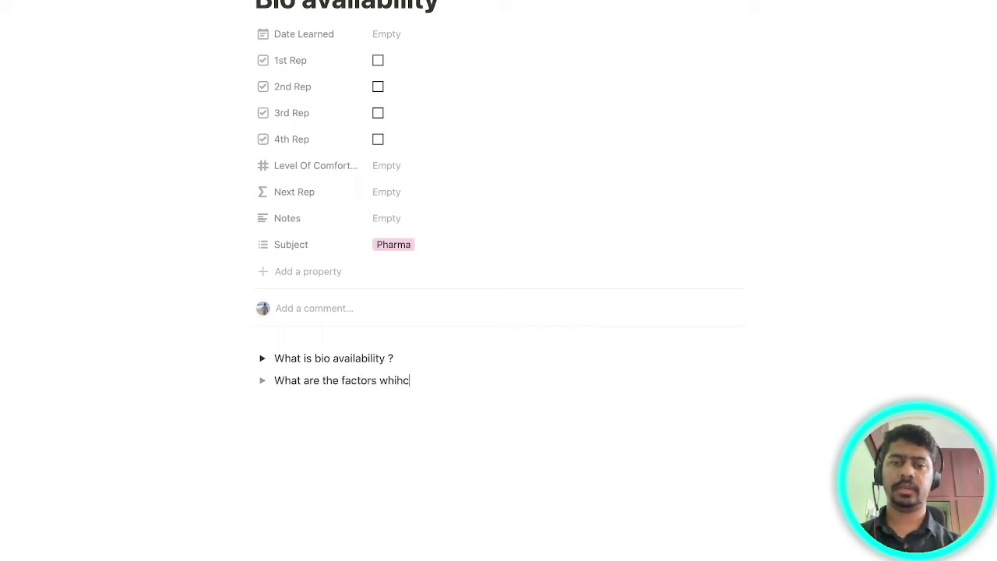
key("BackSpace")
key("BackSpace")
key("BackSpace")
key("BackSpace")
key("BackSpace")
type("ch infl")
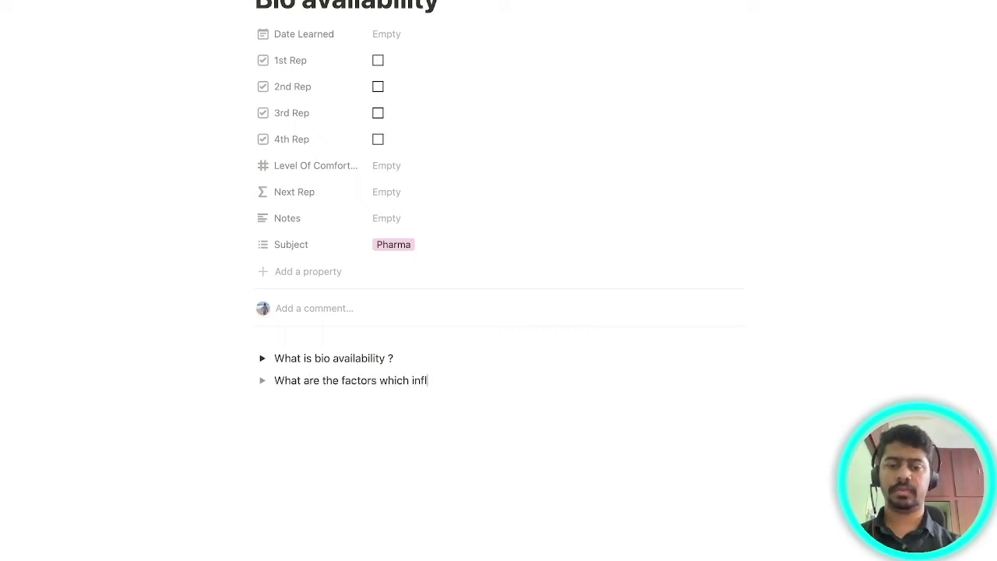
type("uence Bio")
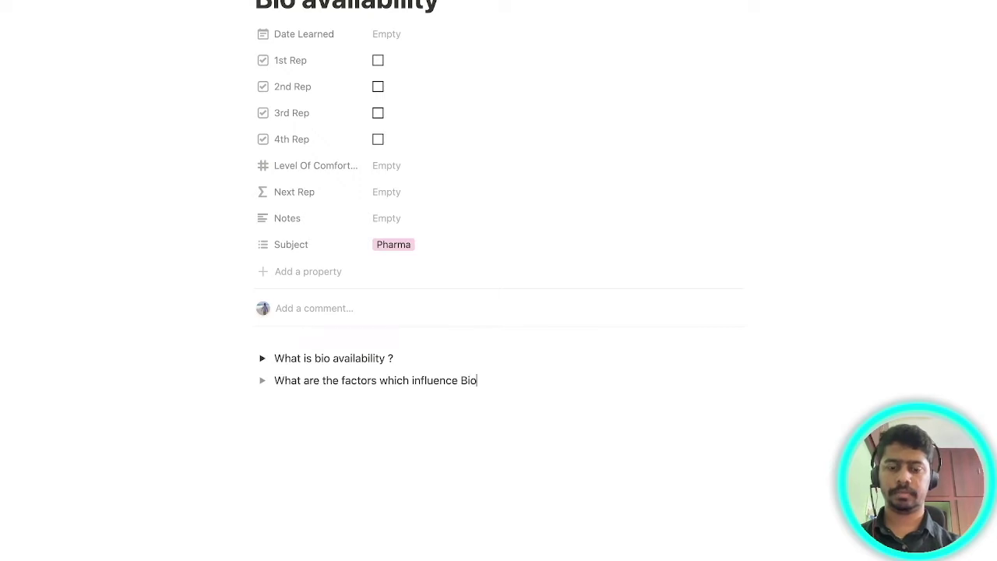
type(" availabi")
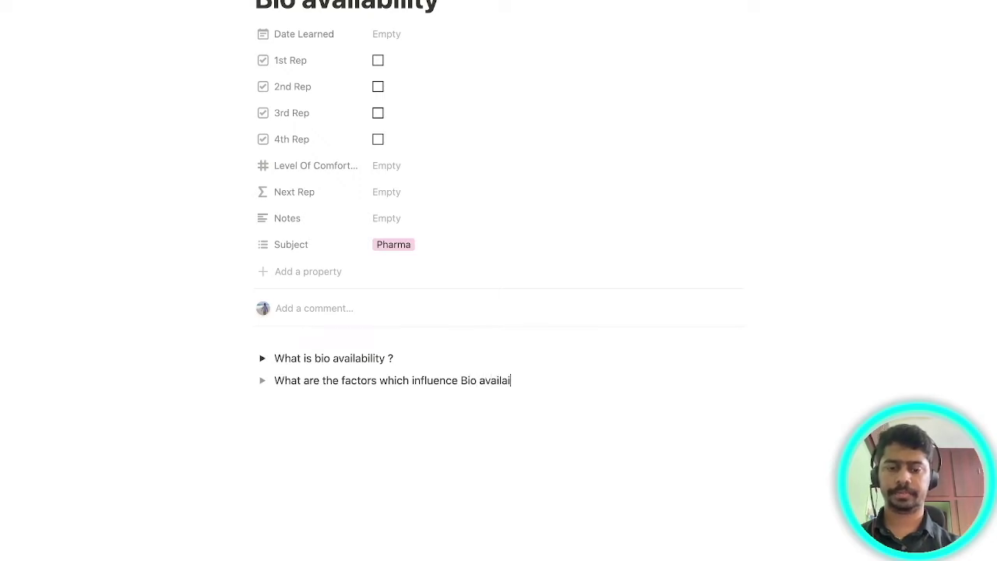
key("BackSpace")
type("bi")
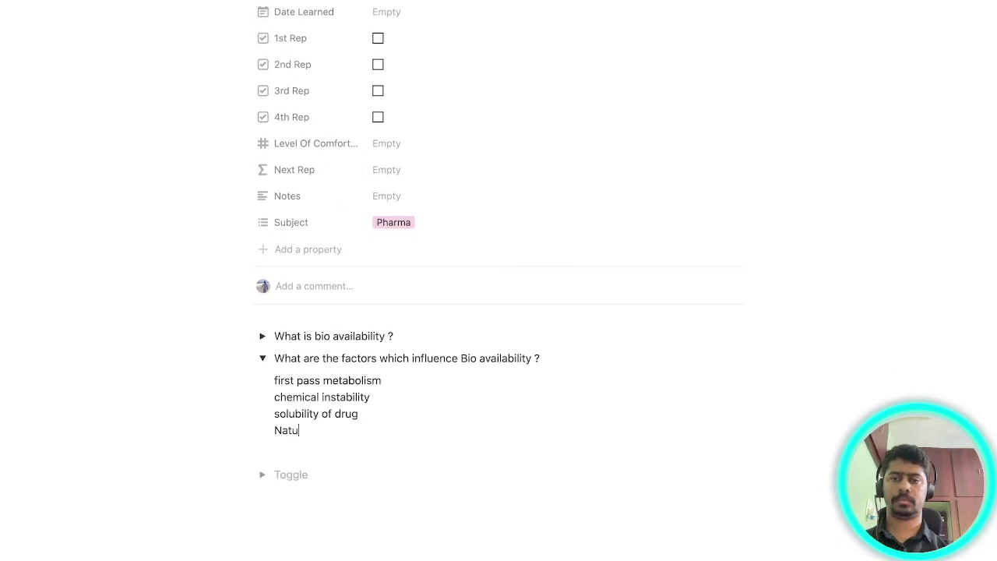
- Complete the last listed factor as "Nature of drug formulation" and collapse the factors toggle
type("re of")
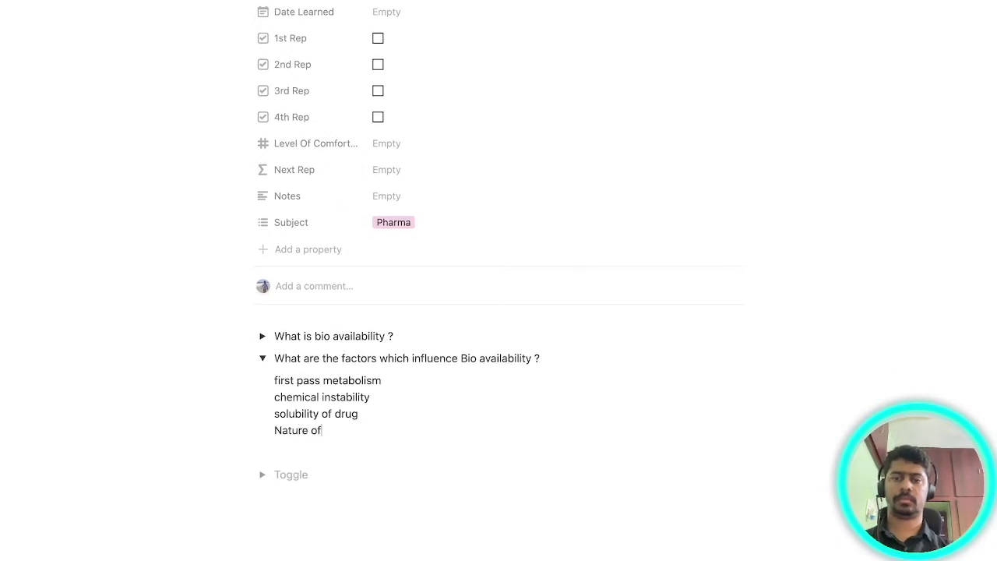
type(" drug p")
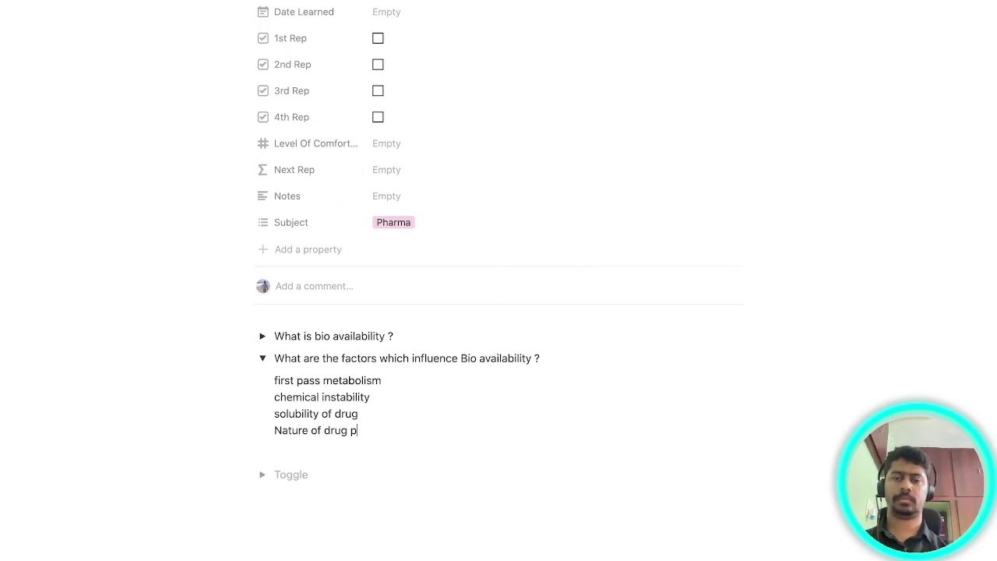
key("BackSpace")
type("formulation")
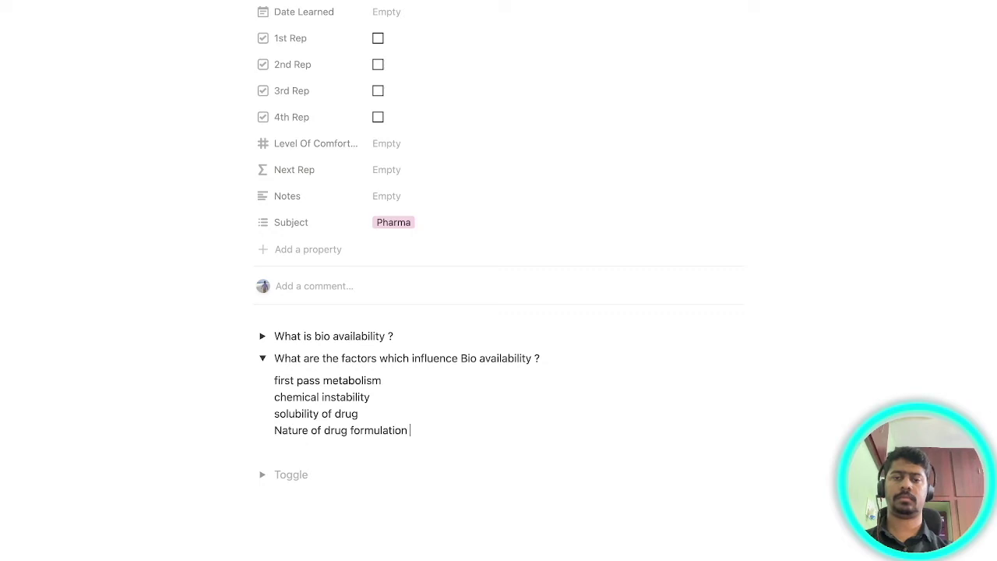
left_click(263, 359)
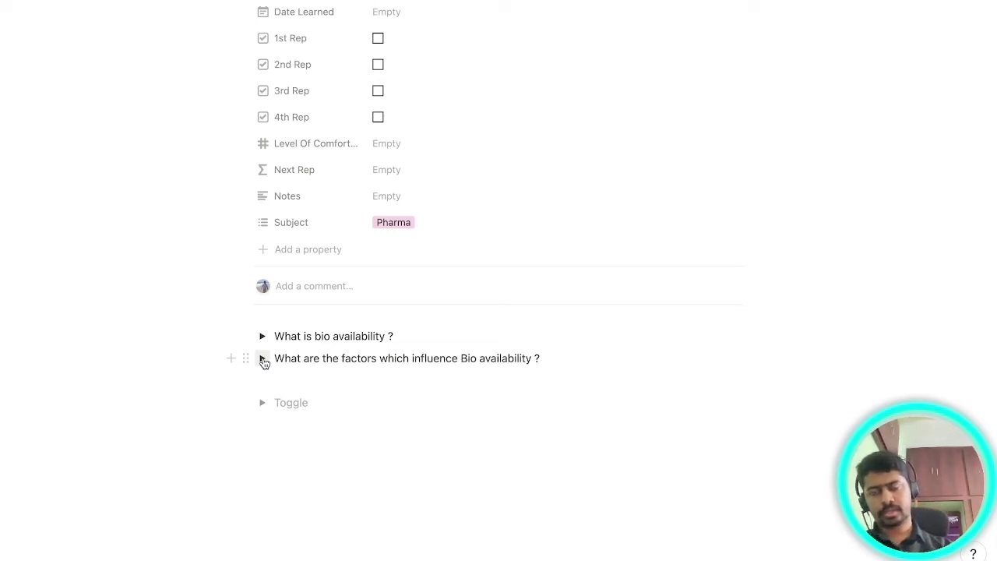
left_click(263, 359)
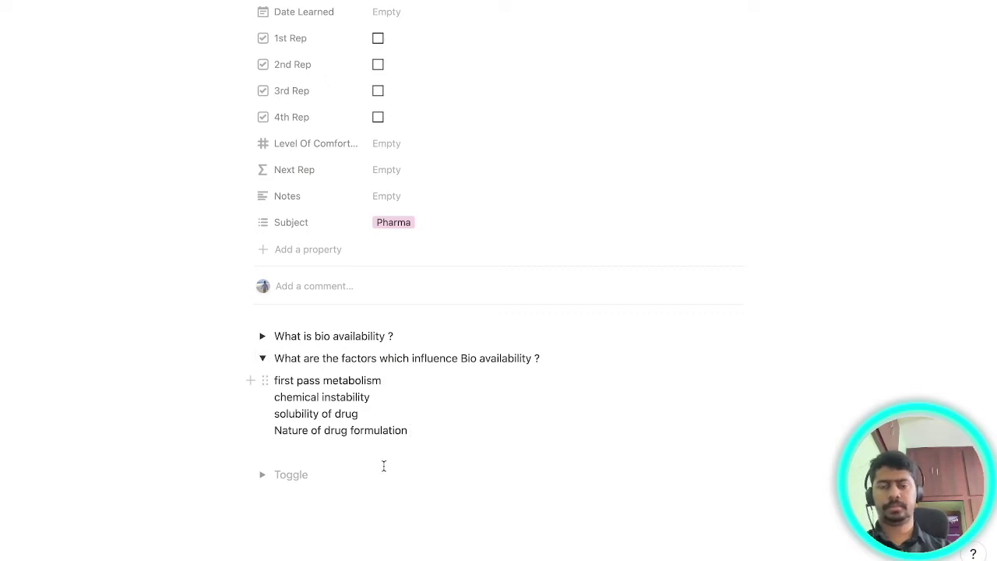
left_click(263, 358)
- Return to the spaced repetition template page and set the Bio availability row's Date Learned to July 28, 2021
scroll(454, 385, "up", 3)
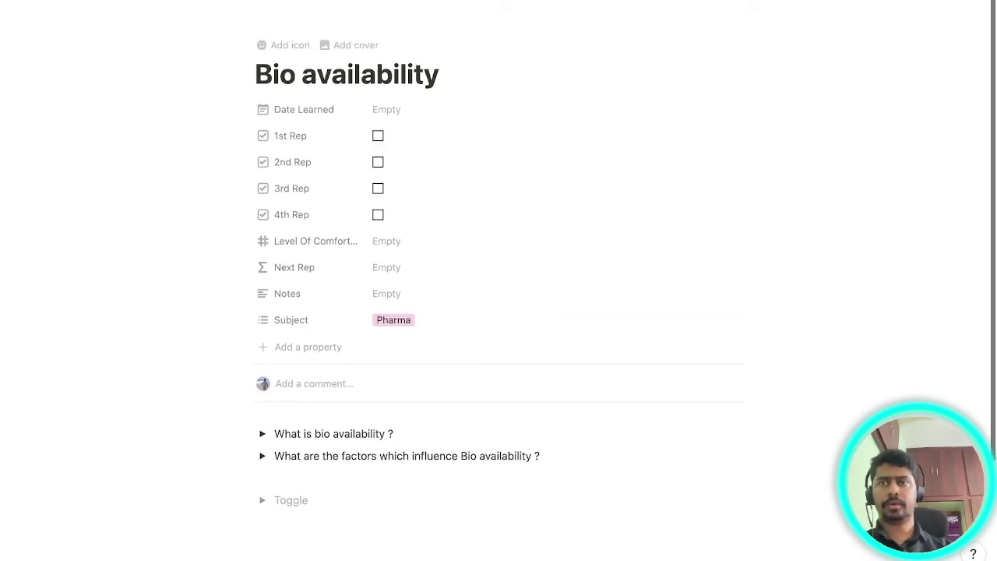
key("super+bracketleft")
scroll(201, 237, "down", 5)
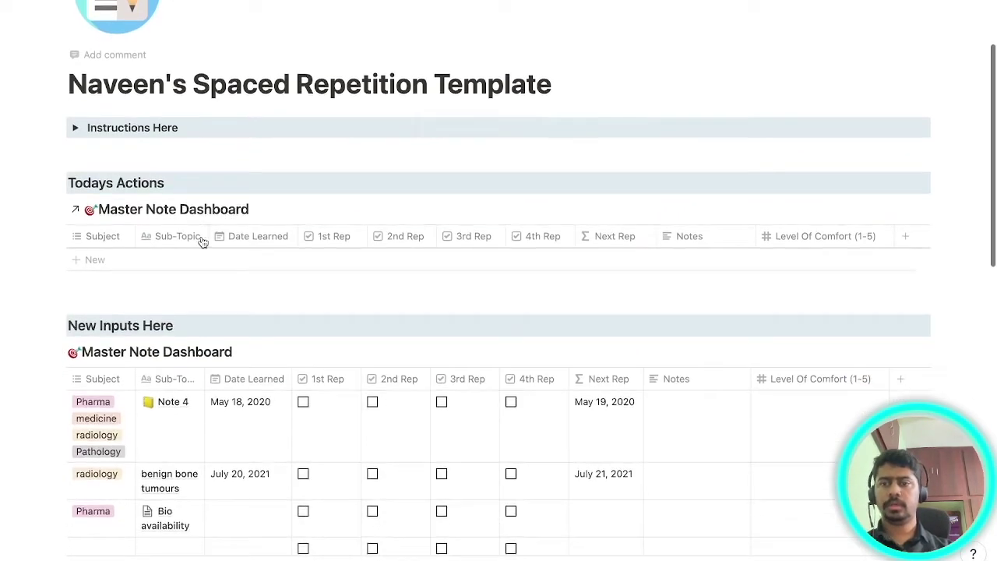
left_click(258, 348)
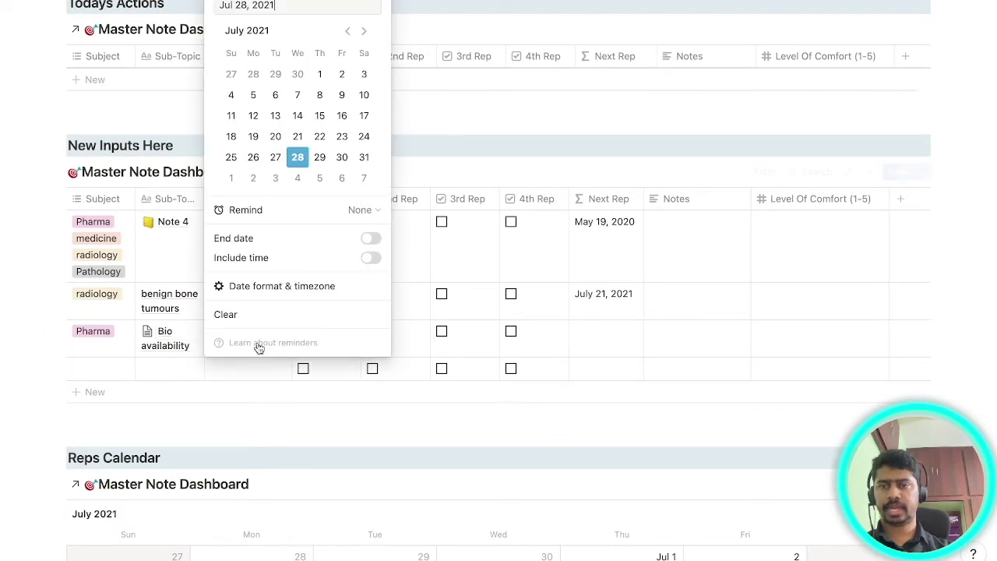
key("Escape")
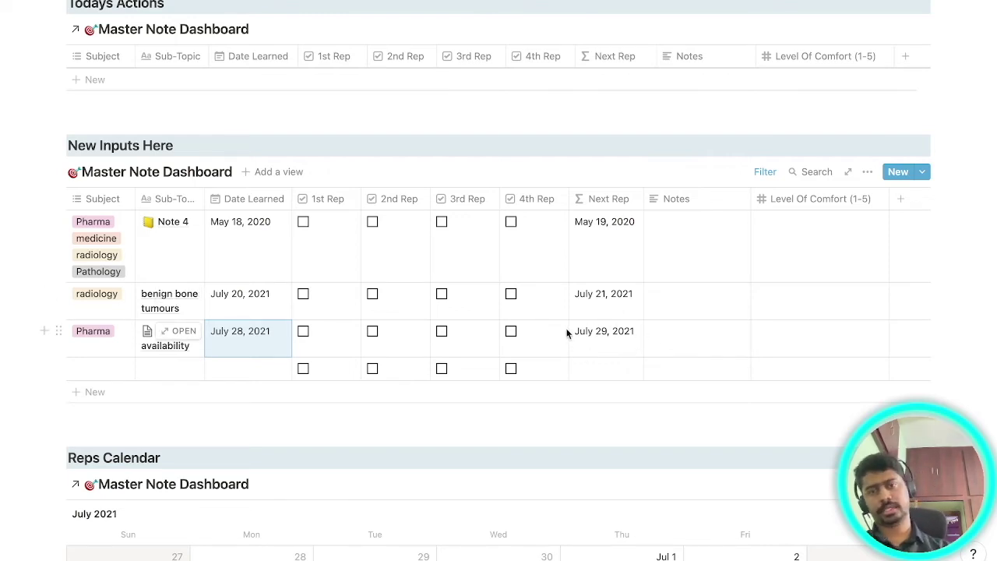
- Mark the 1st, 2nd and 3rd Rep of the Bio availability row as done
left_click(303, 334)
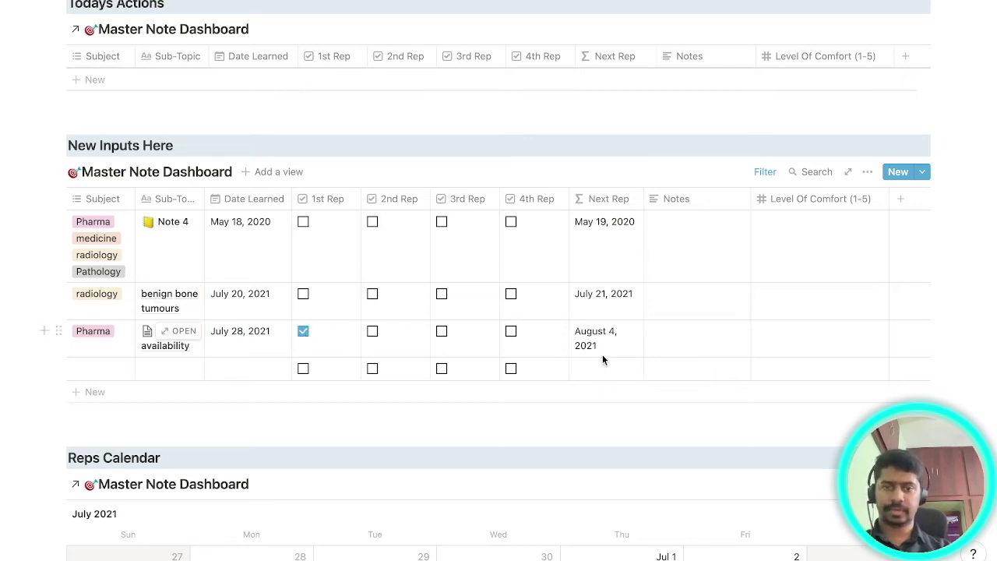
left_click(372, 332)
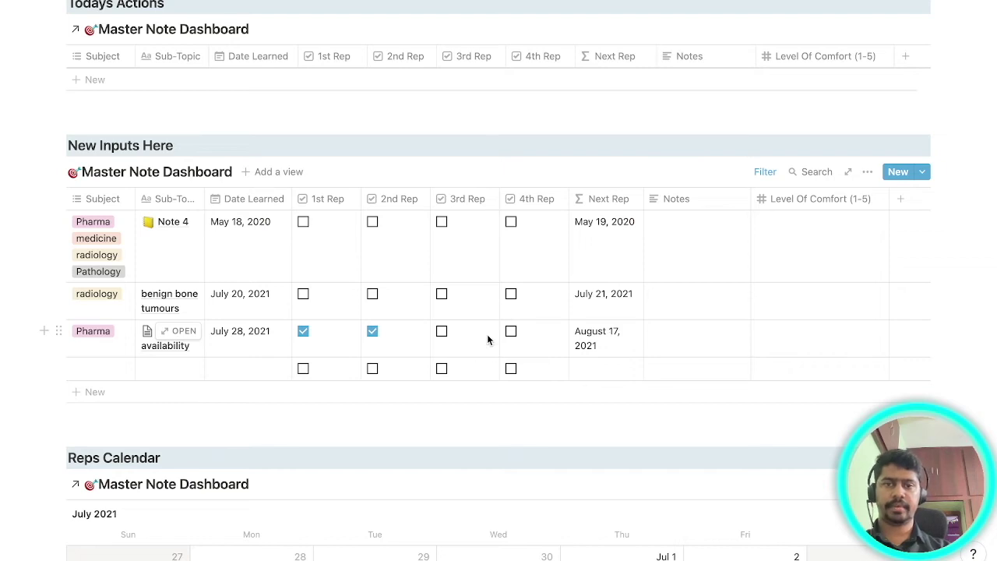
left_click(442, 332)
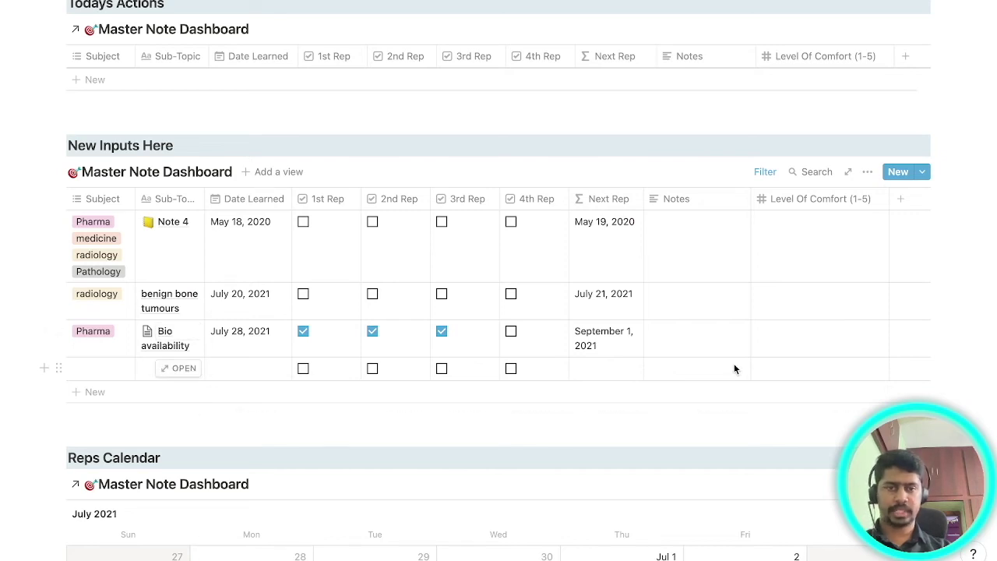
- Switch to the Katzung Basic and Clinical Pharmacology PDF and review the drug classes in Table 10-3, Drugs used in open-angle glaucoma
left_click(165, 366)
left_click(109, 373)
key("super+Tab")
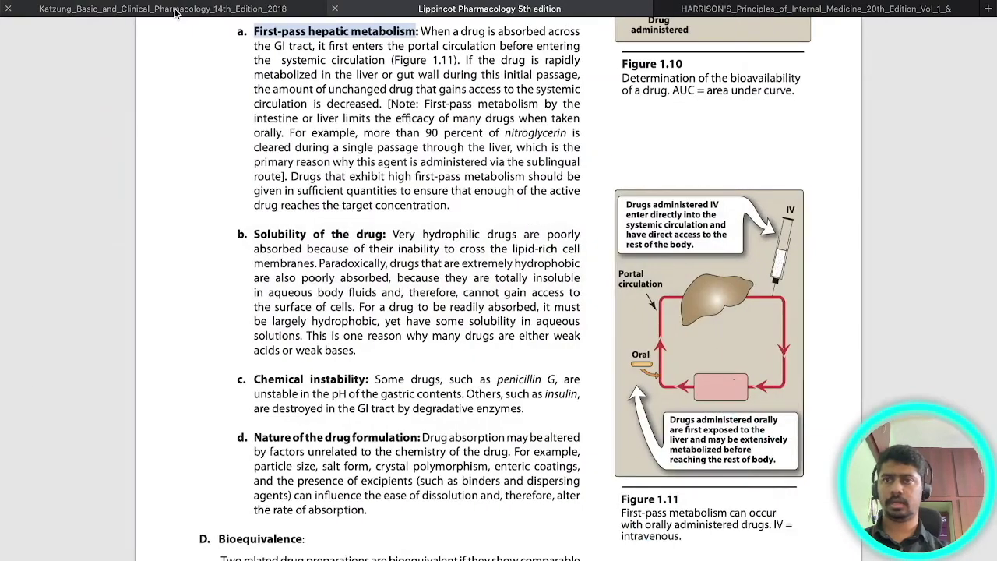
left_click(178, 9)
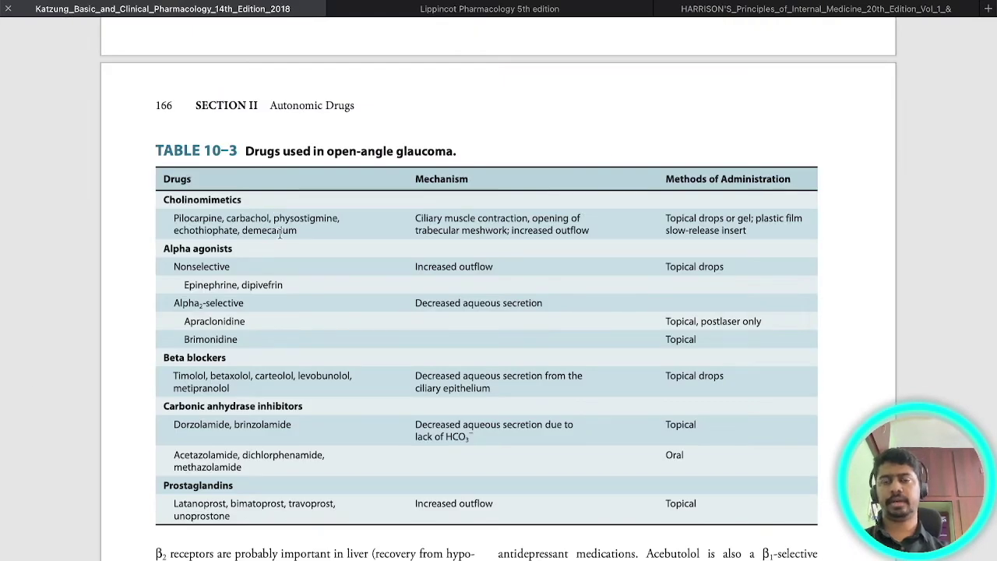
scroll(279, 234, "down", 2)
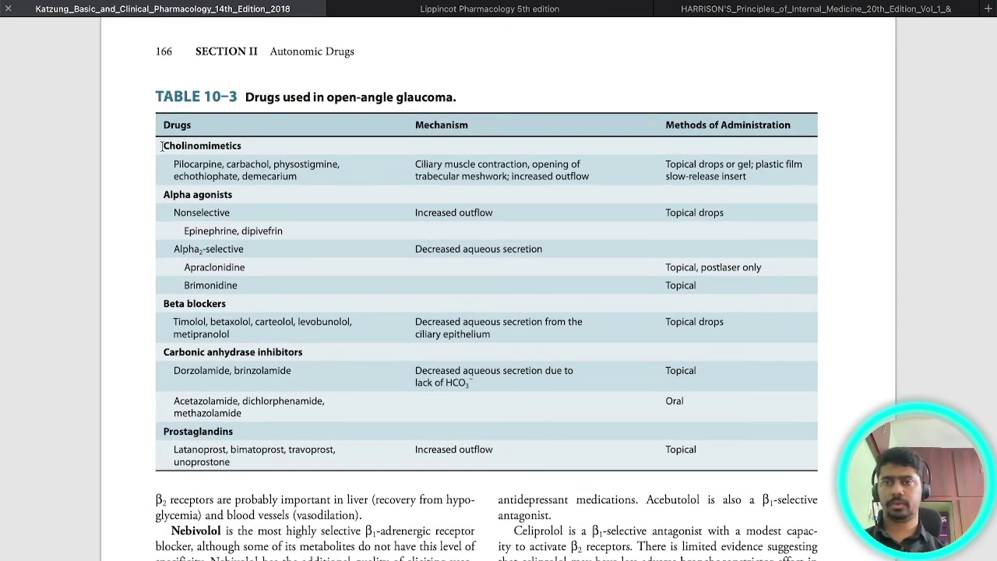
left_click_drag(169, 151, 243, 151)
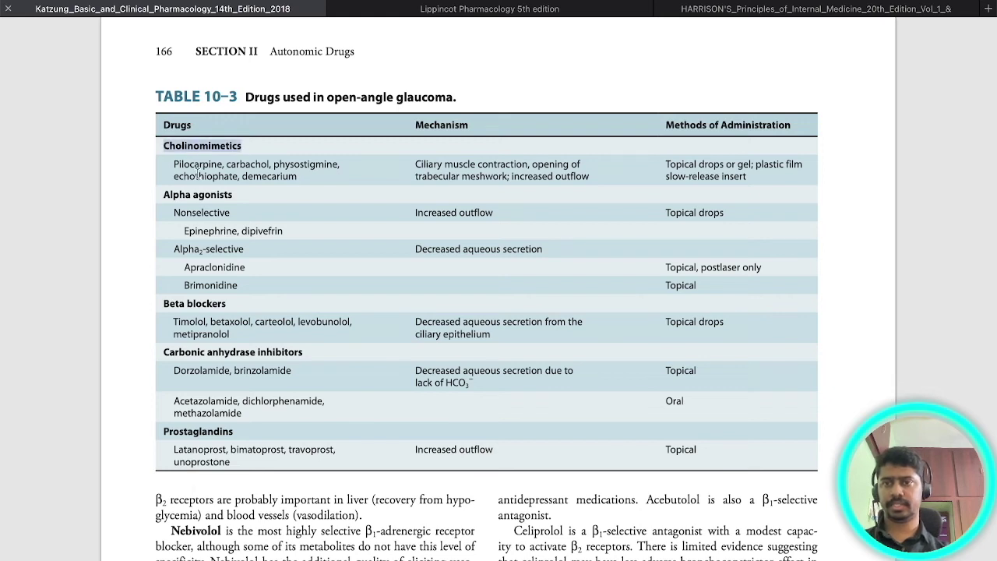
left_click_drag(165, 195, 233, 195)
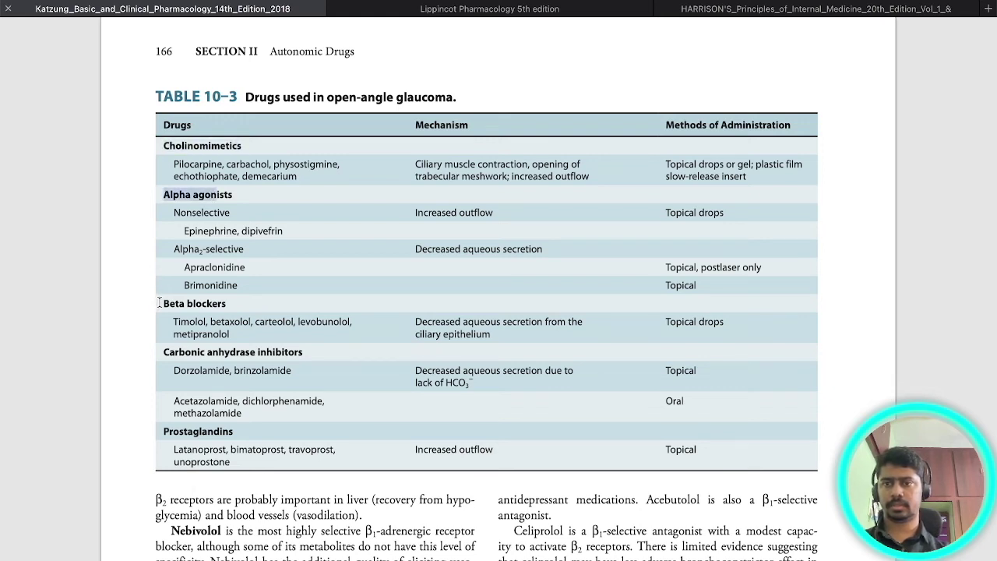
left_click_drag(159, 303, 206, 304)
left_click(161, 379)
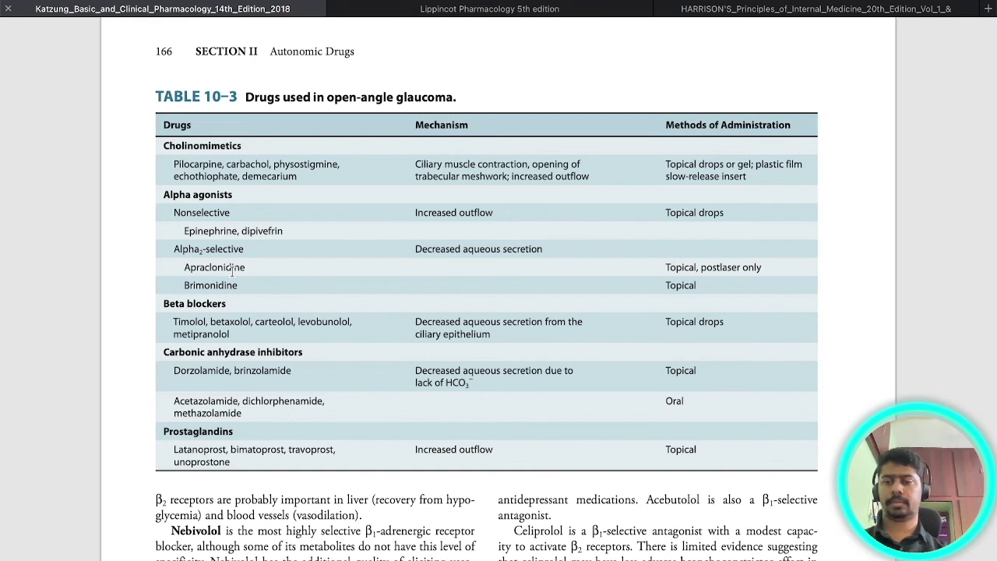
- Switch back to Notion, open the blank row under New Inputs Here, and title it "Glaucoma drugs" as an empty page
key("super+Tab")
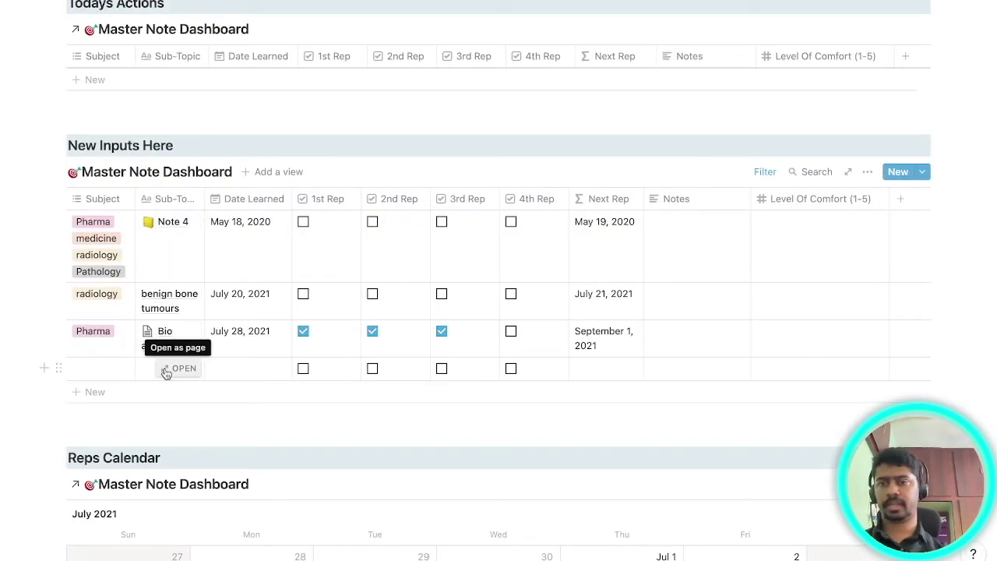
left_click(180, 368)
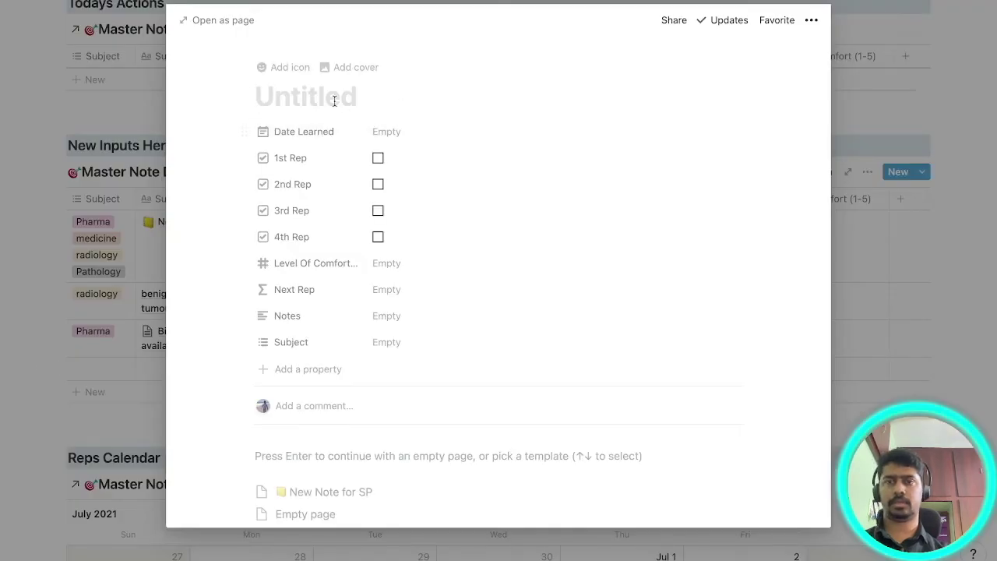
type("Glau")
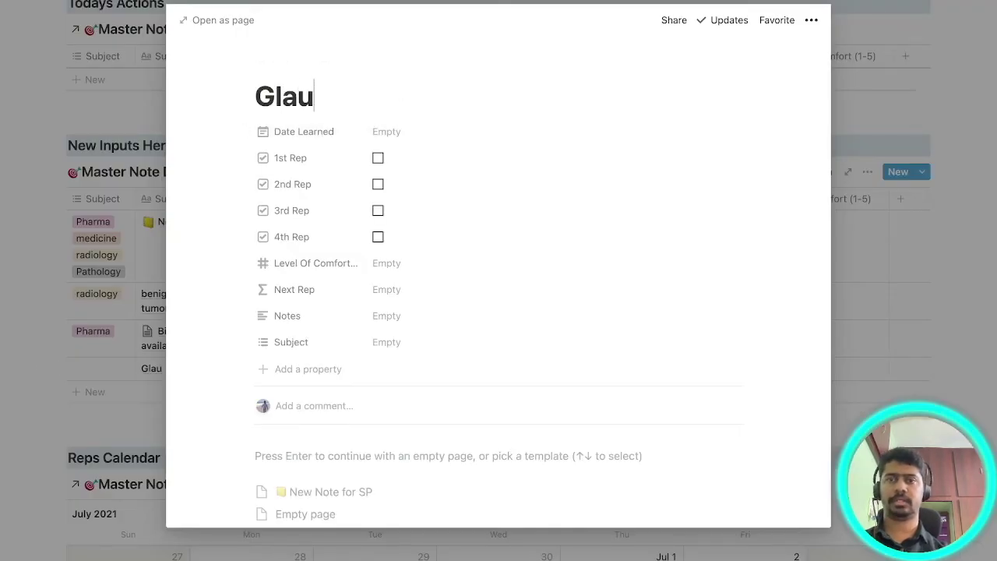
type("coma drugs")
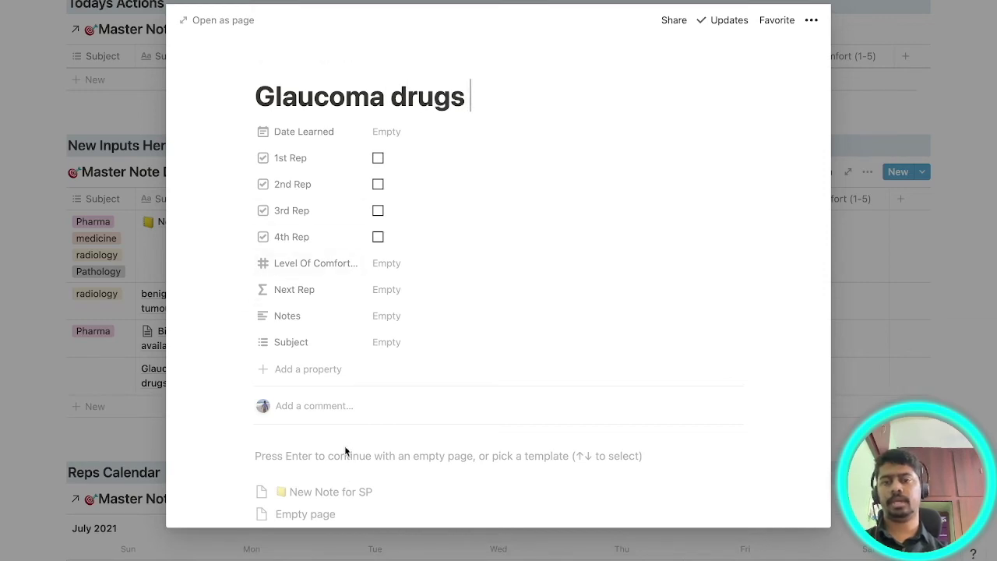
key("Return")
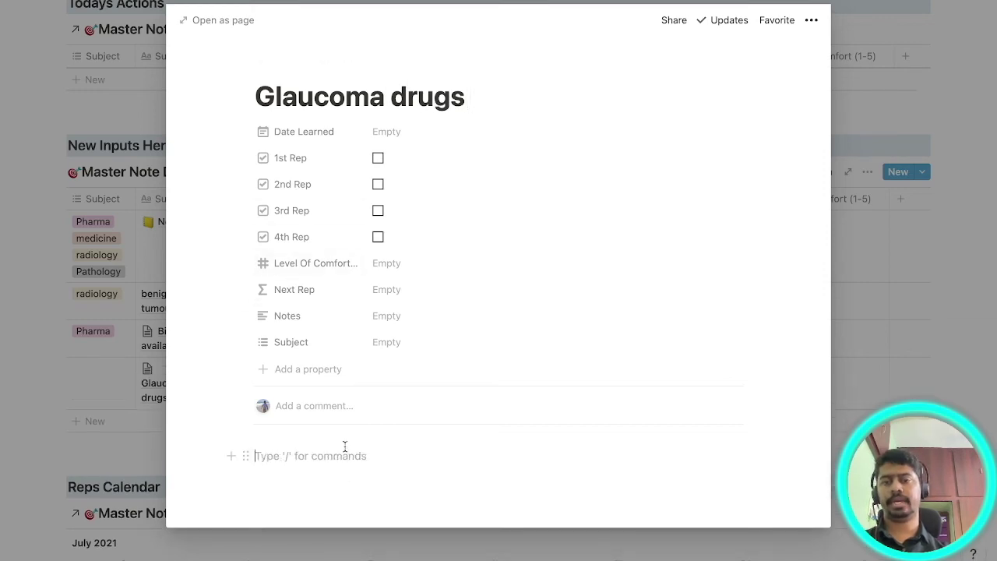
- Add a toggle list to the note body with the question "What are Drugs used in open-angle glaucoma?"
type("/")
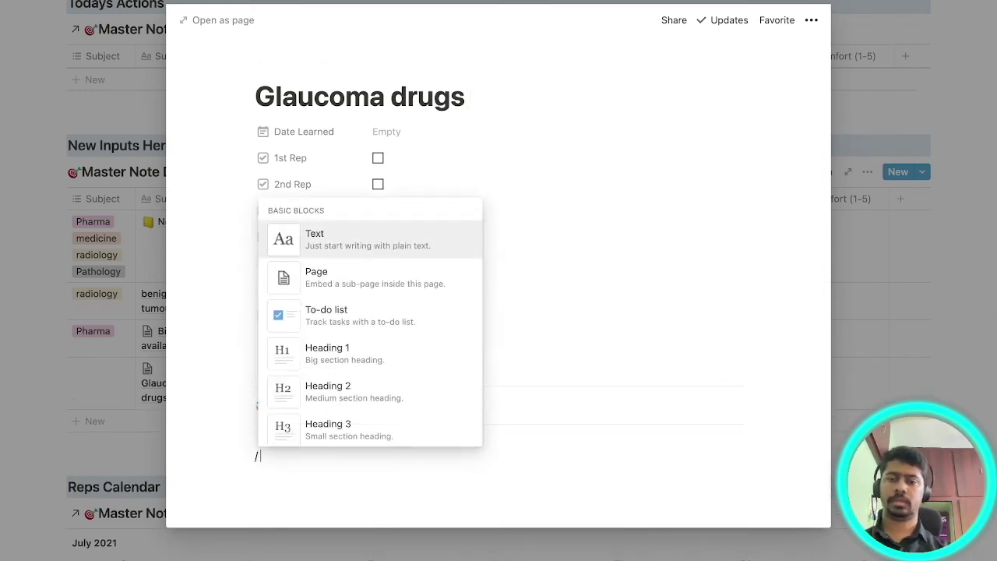
type("togg")
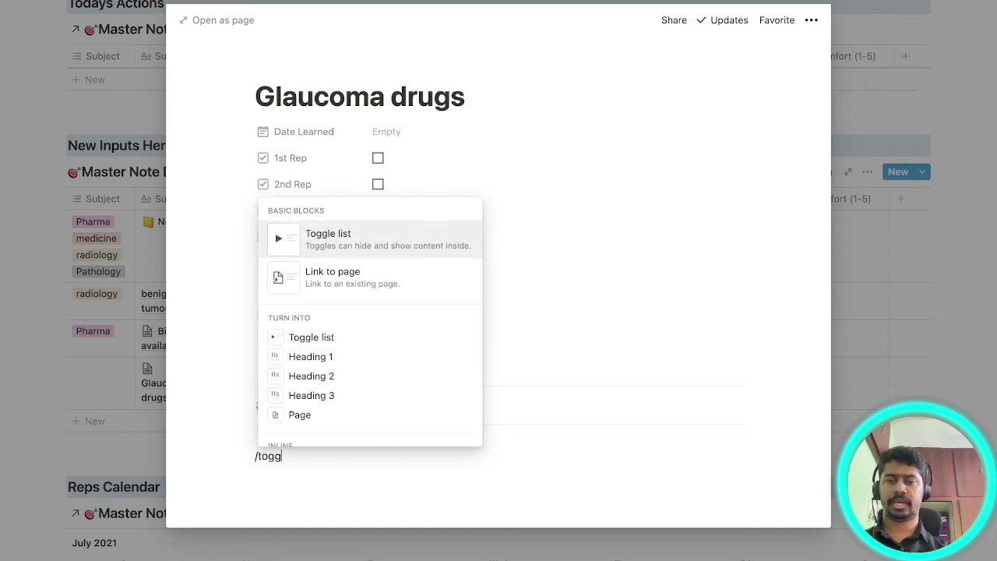
key("Return")
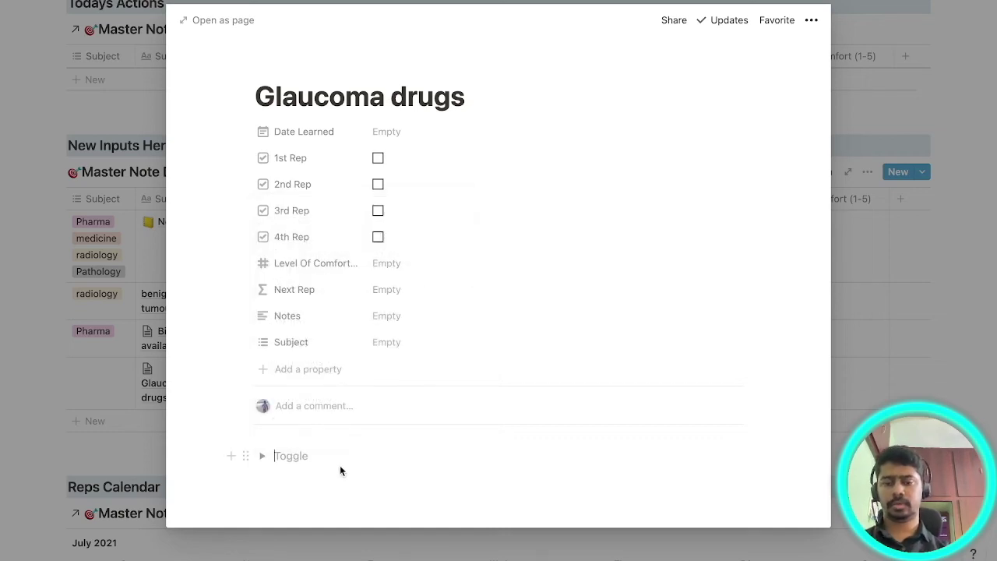
type("I")
key("BackSpace")
type("W")
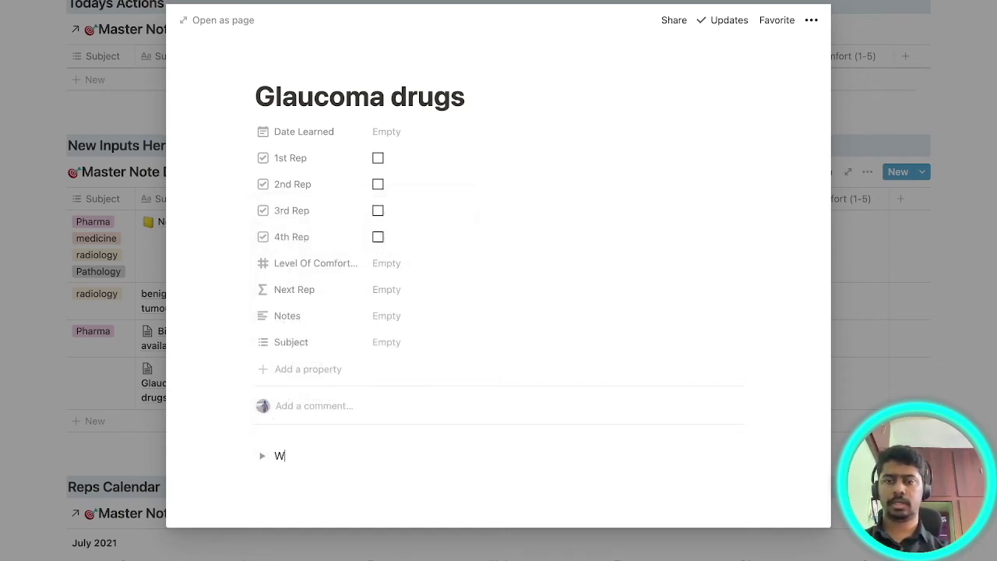
type("hat are Drugs used in open-angle glaucoma")
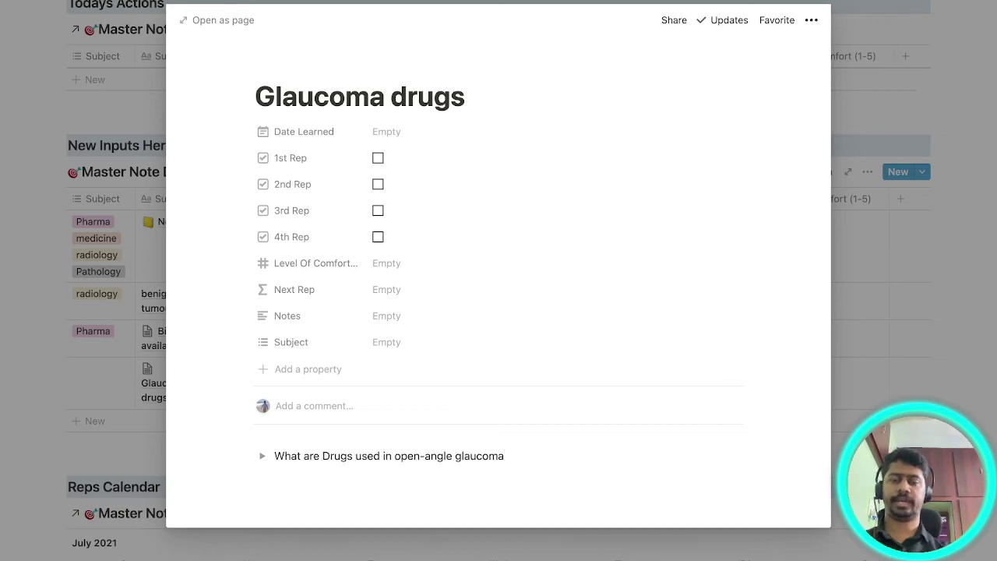
type("?")
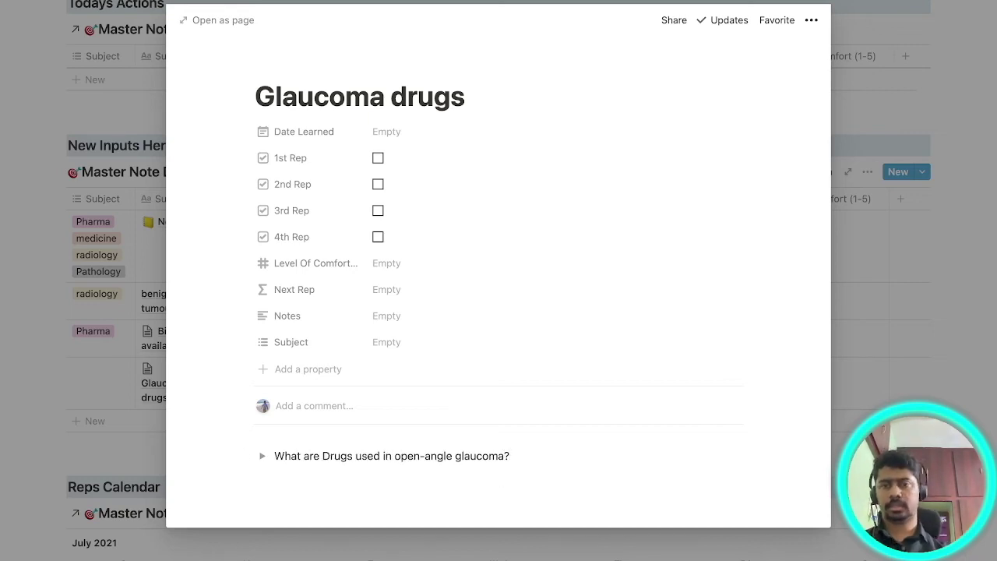
- Expand the open-angle glaucoma toggle and open the Glaucoma drugs note as a full page
left_click(263, 456)
scroll(364, 460, "down", 2)
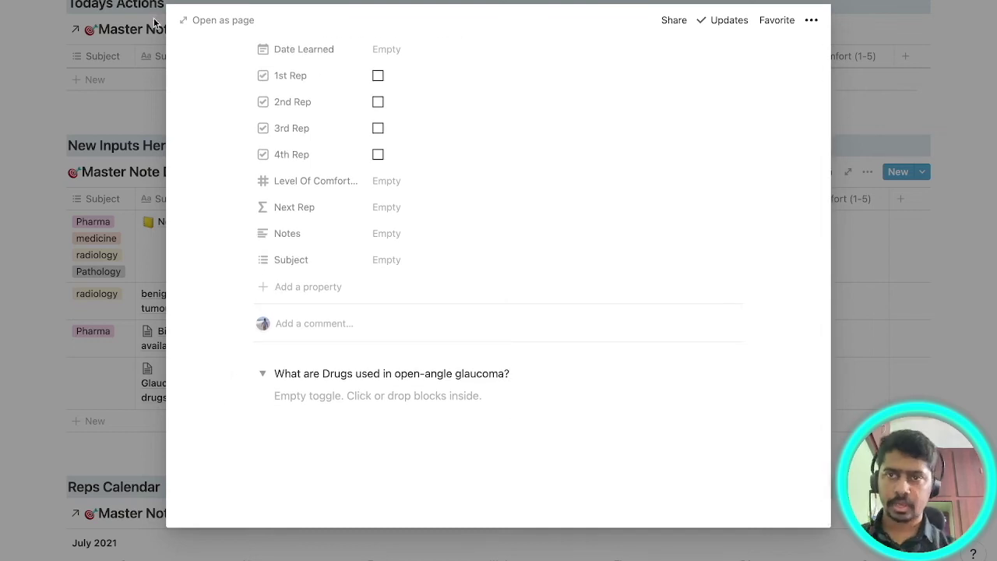
left_click(221, 20)
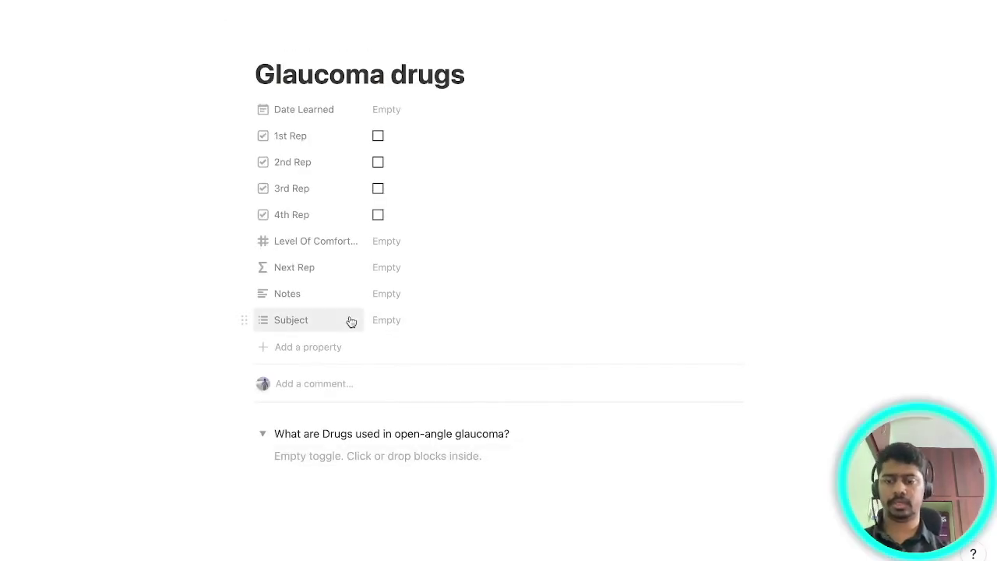
- Switch to the Katzung PDF and take a screenshot of Table 10-3 from its header row to the Prostaglandins entry
key("super+Tab")
left_click(487, 93)
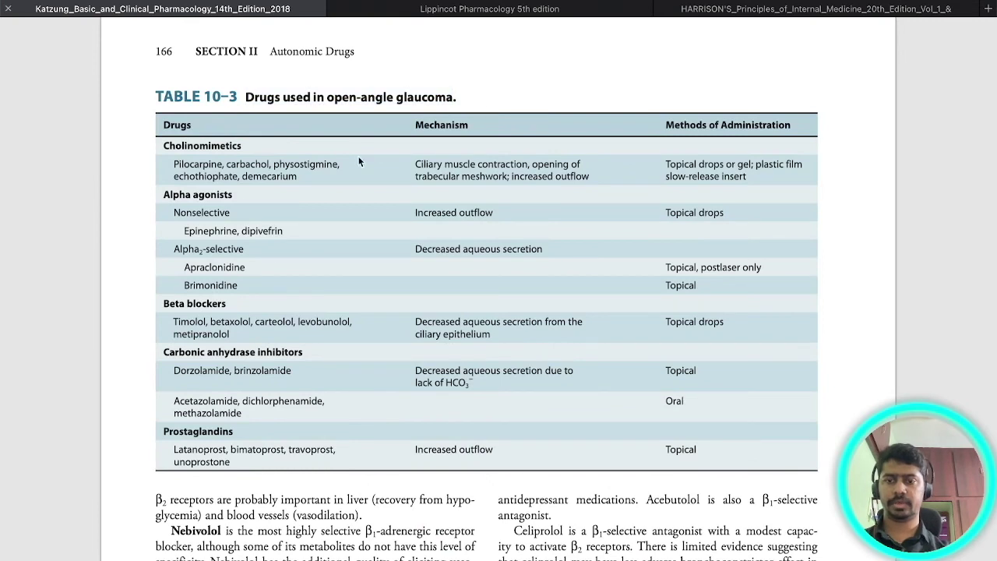
key("super+shift+4")
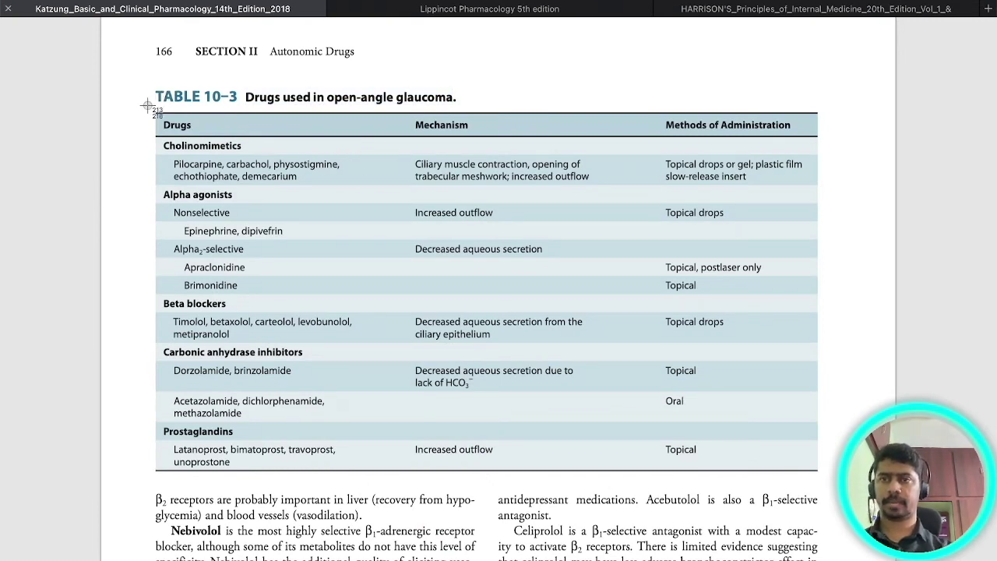
left_click_drag(148, 107, 830, 475)
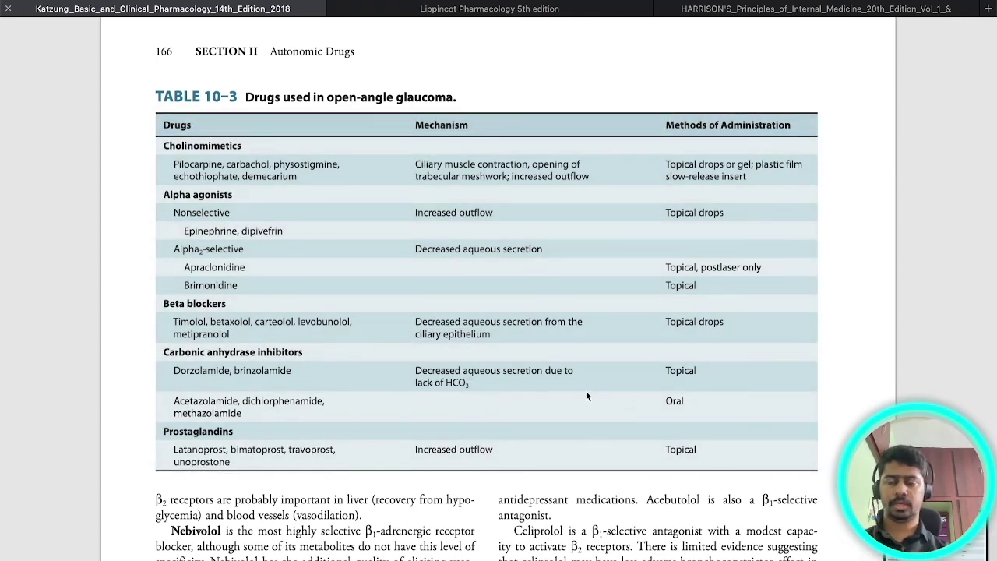
- Return to Notion, place the table screenshot inside the open-angle glaucoma toggle, and collapse the toggle
key("super+Tab")
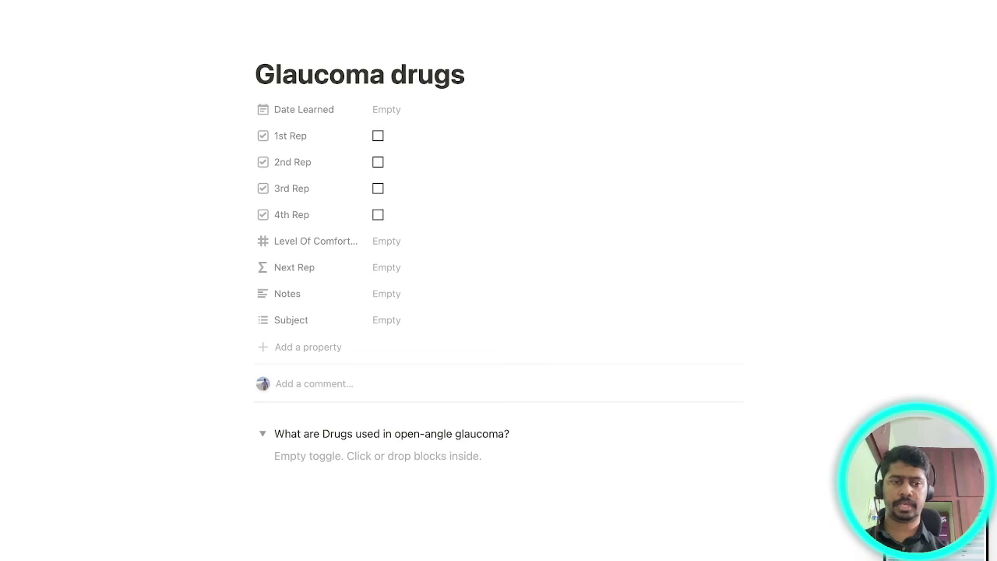
left_click_drag(935, 518, 349, 450)
scroll(178, 430, "down", 3)
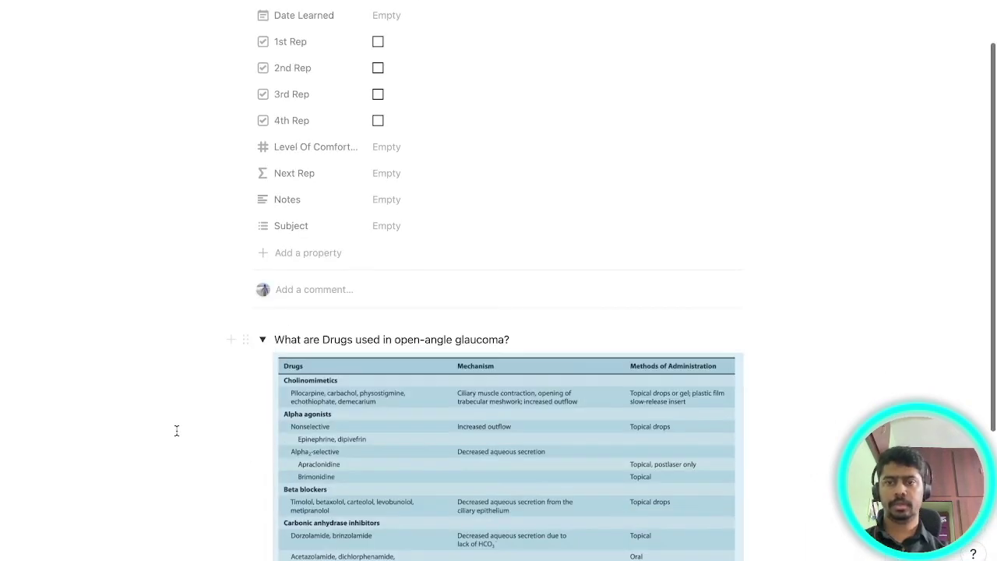
scroll(177, 430, "down", 2)
left_click(262, 233)
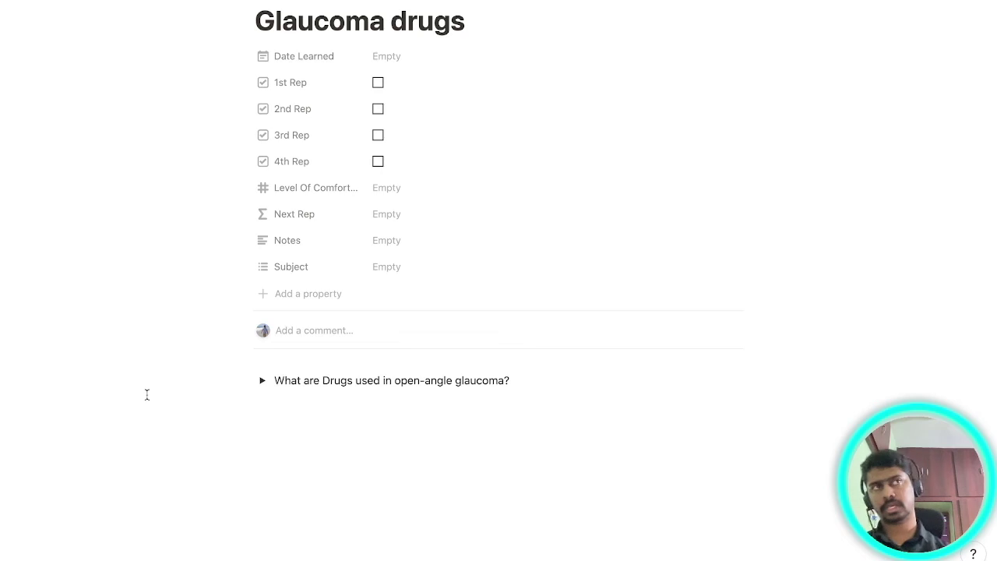
- Expand the open-angle glaucoma toggle again and add an empty line below the table image
left_click(261, 381)
scroll(263, 383, "down", 5)
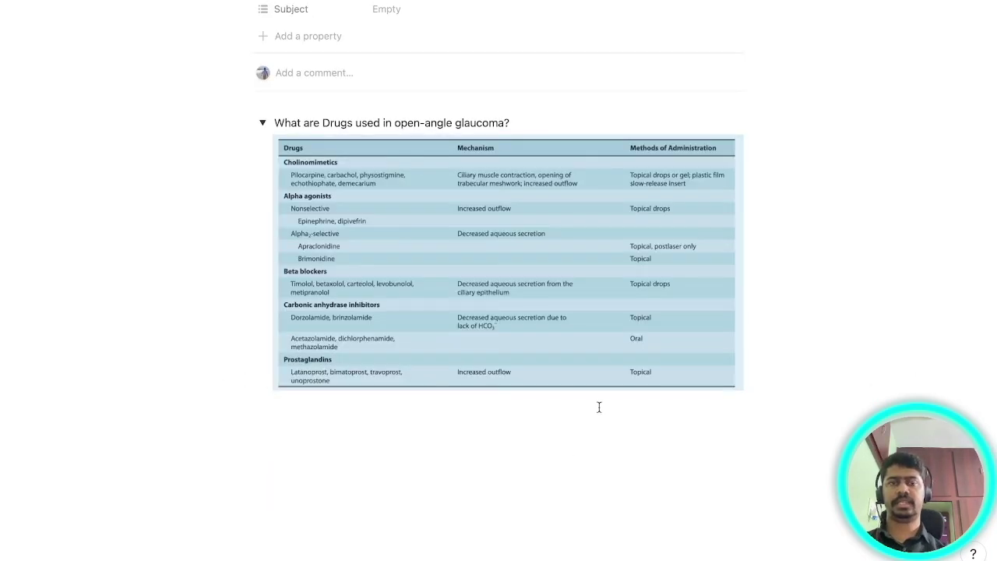
key("Return")
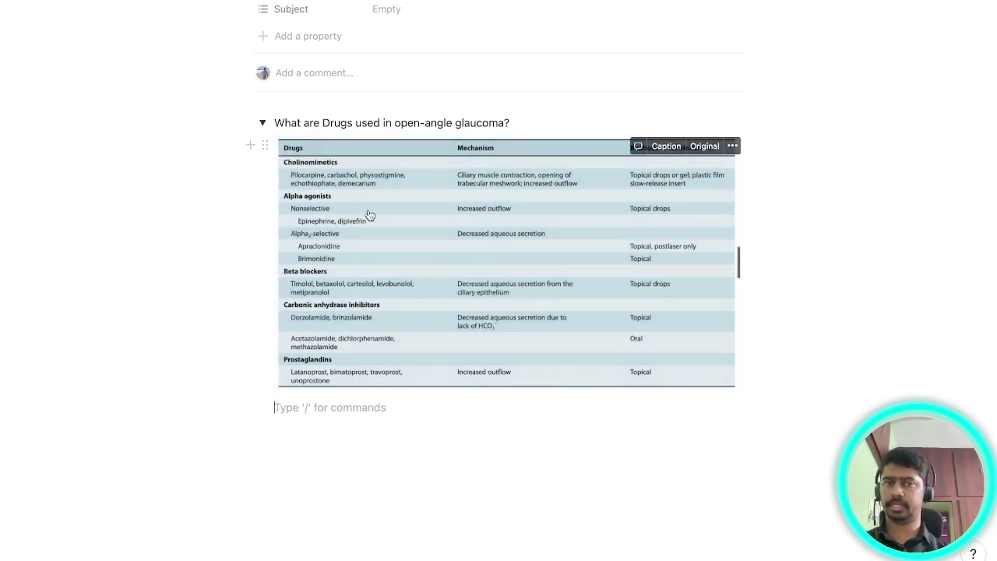
- Return to the spaced repetition template page and set the Glaucoma drugs row's Subject to Pharma and medicine, with Date Learned July 28, 2021
scroll(147, 187, "up", 1)
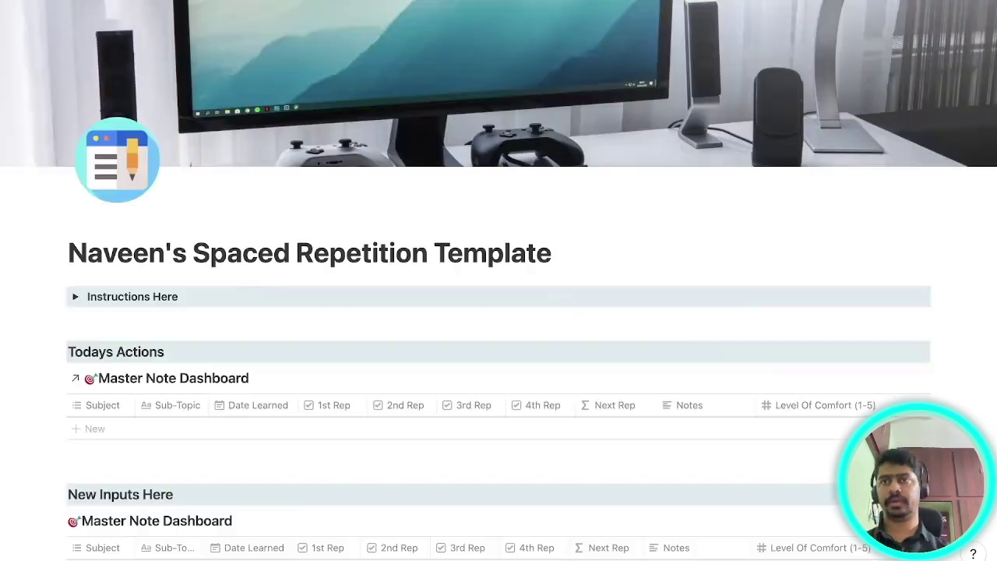
scroll(199, 199, "down", 4)
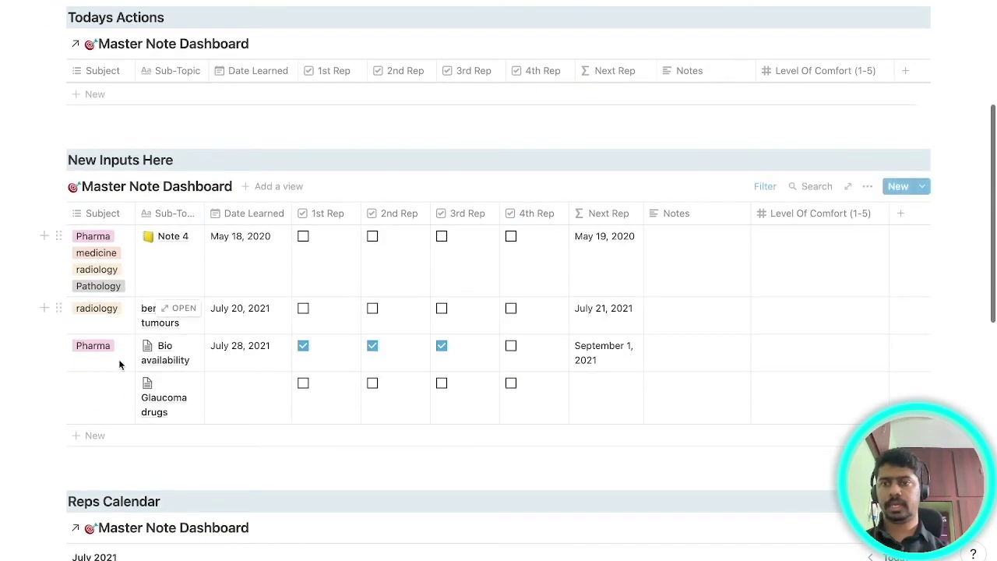
left_click(93, 397)
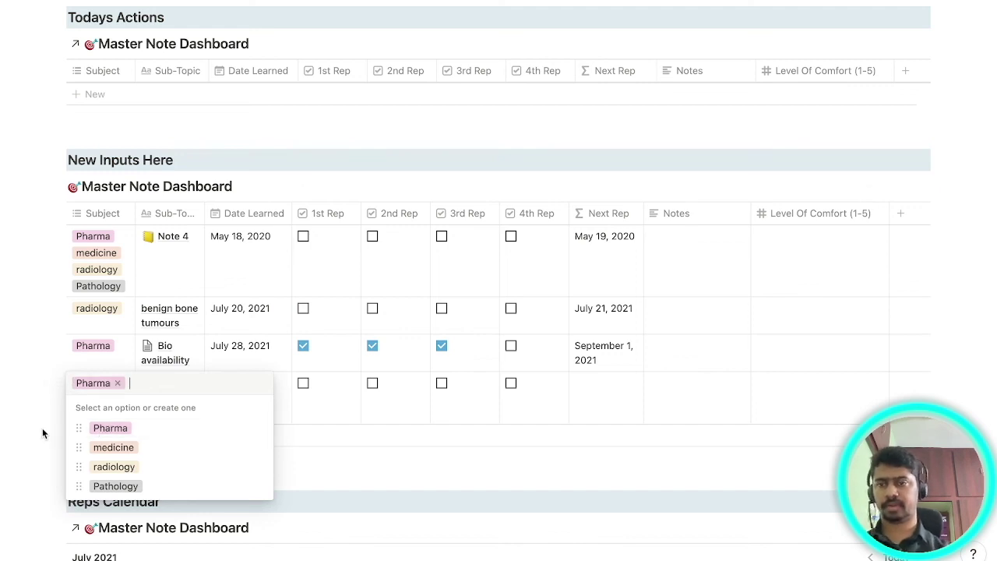
left_click(31, 412)
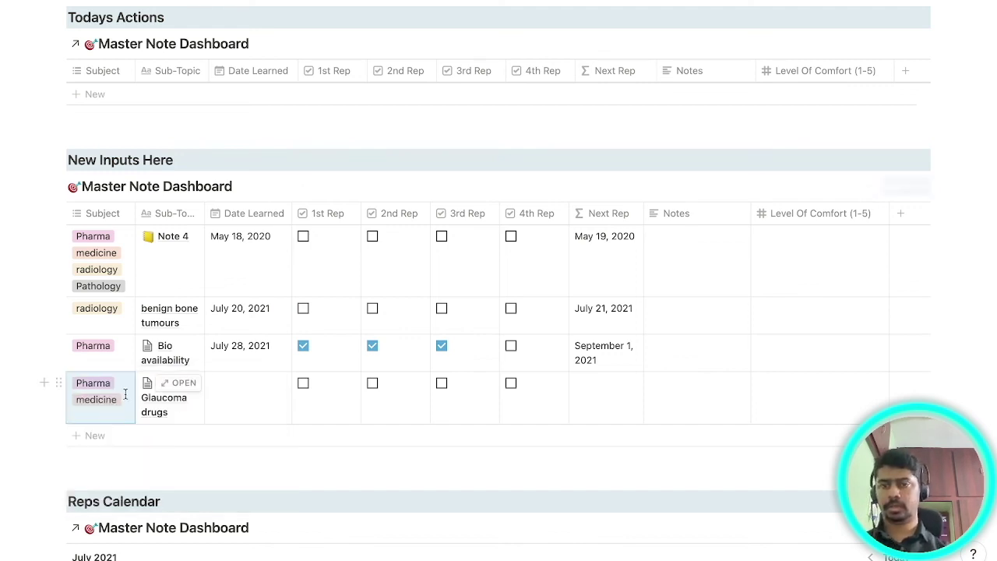
left_click(251, 394)
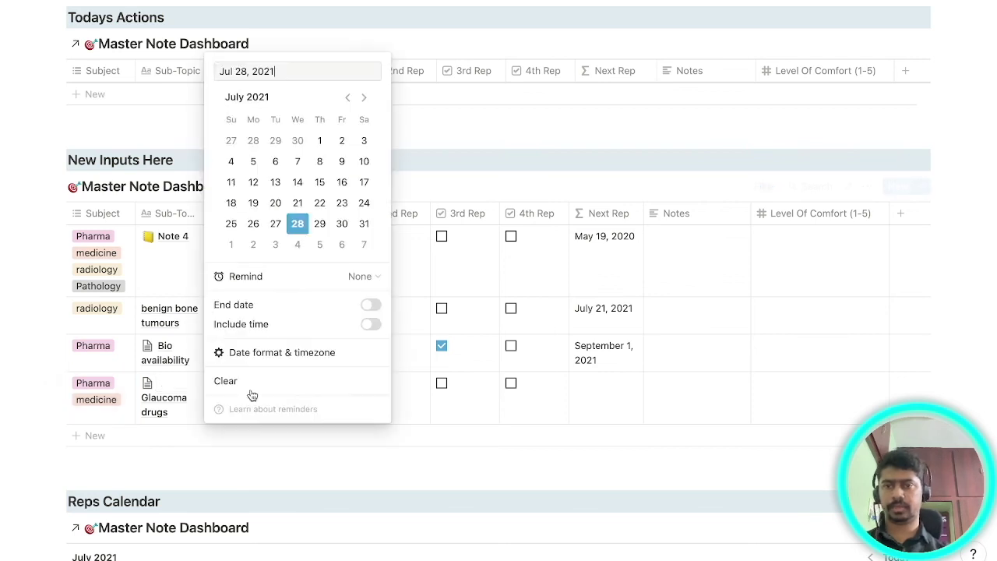
left_click(375, 491)
- Check the Glaucoma drugs entry in the Reps Calendar and mark its 1st Rep as done
scroll(575, 401, "down", 5)
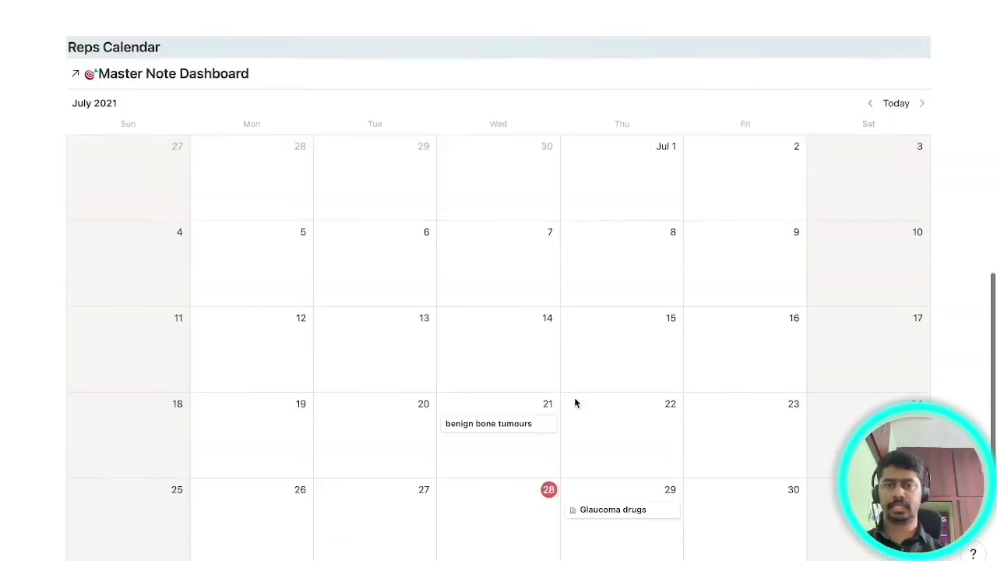
scroll(575, 401, "down", 3)
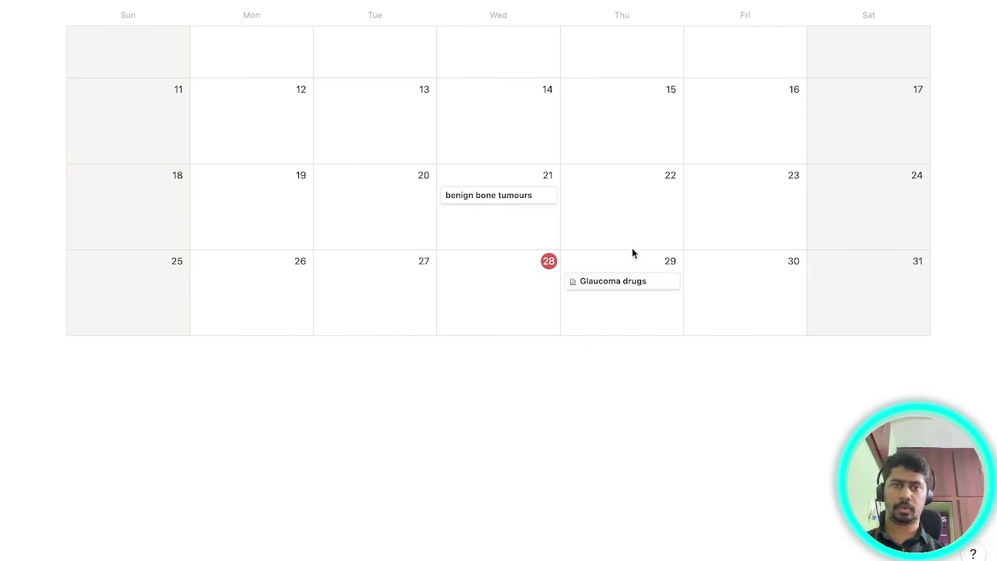
scroll(632, 254, "up", 7)
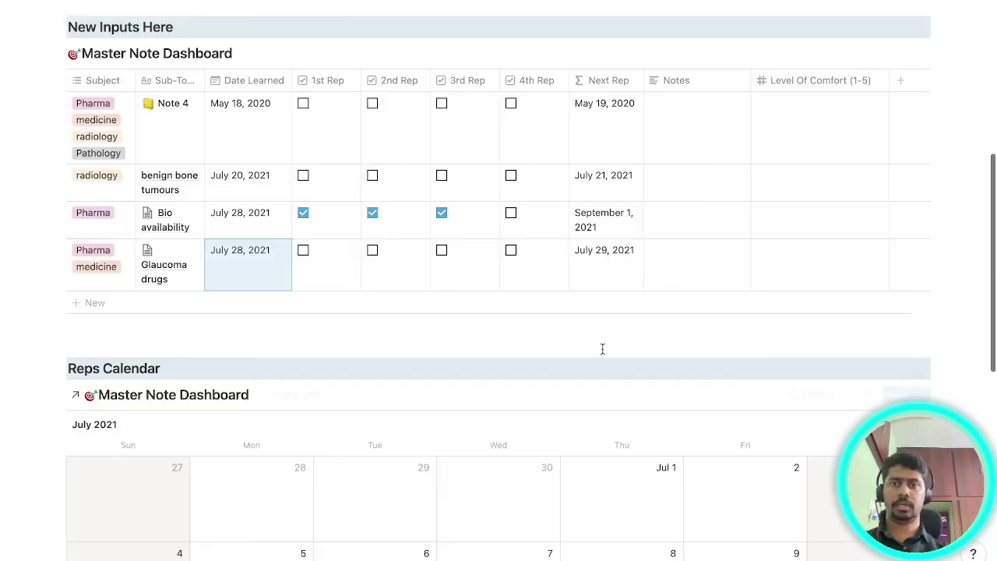
left_click(303, 251)
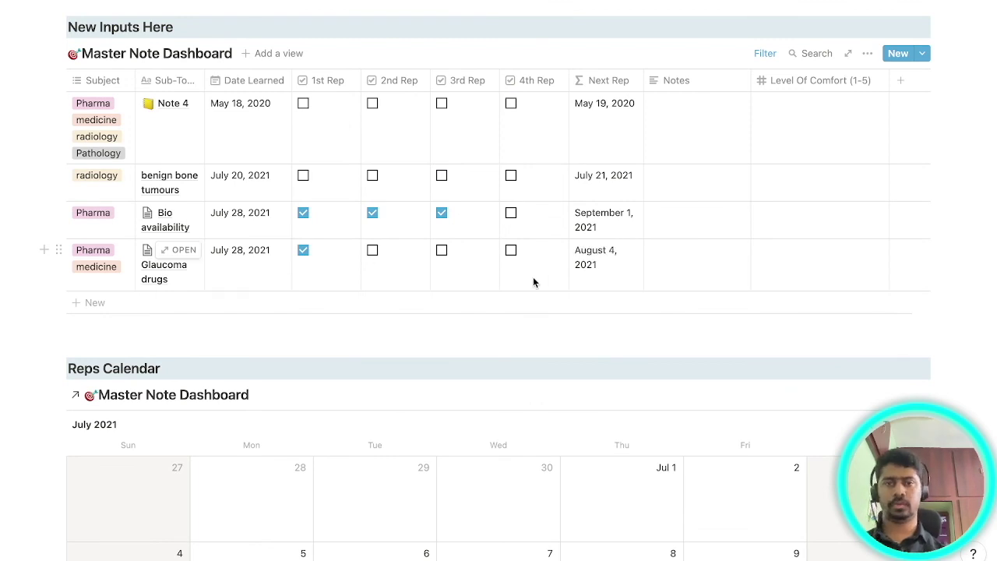
scroll(534, 282, "up", 6)
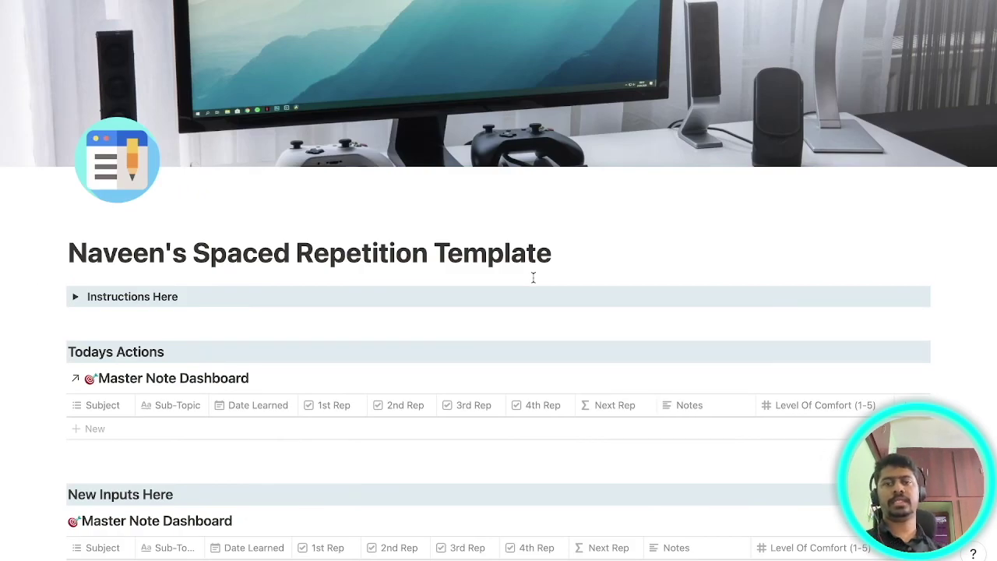